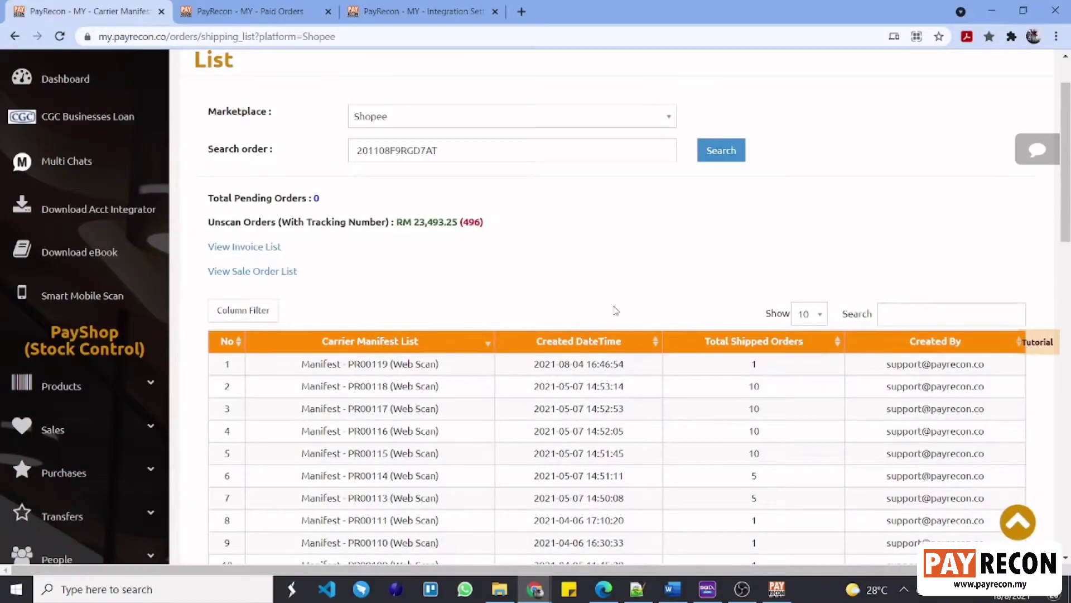
Reload the Carrier Manifests list with Shopee as marketplace and open a manifest's orders.
{"action": "scroll", "coordinate": [496, 237], "scroll_direction": "down", "scroll_amount": 9}
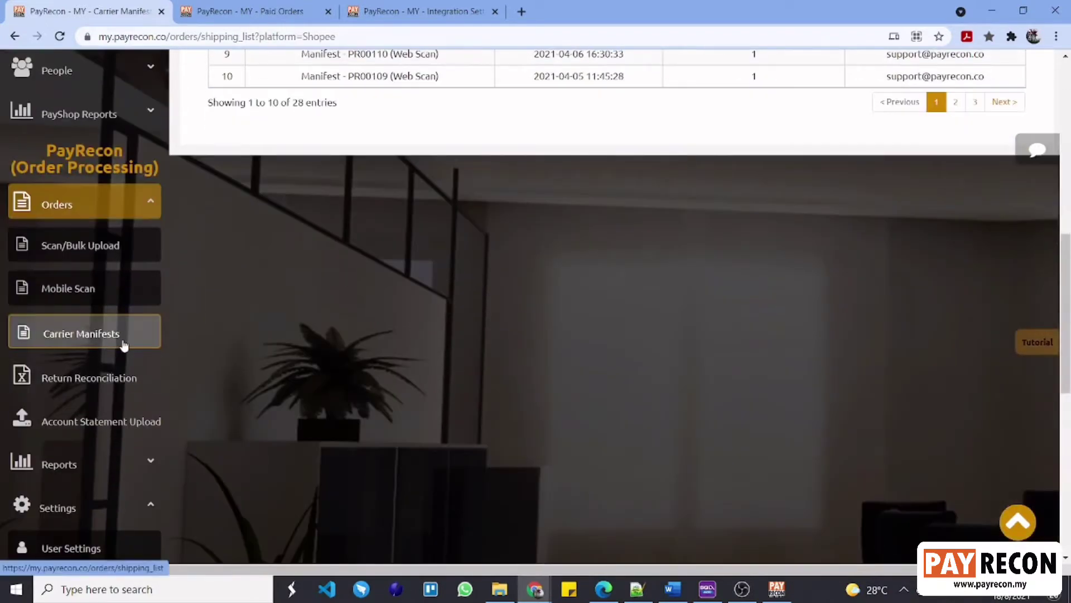
{"action": "left_click", "coordinate": [142, 342]}
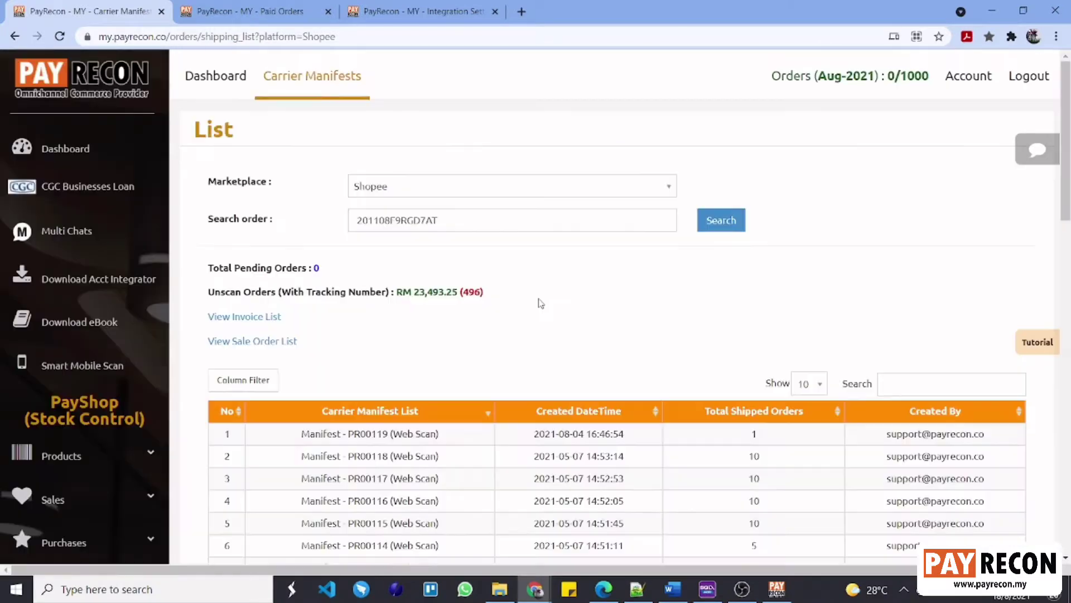
{"action": "left_click", "coordinate": [505, 193]}
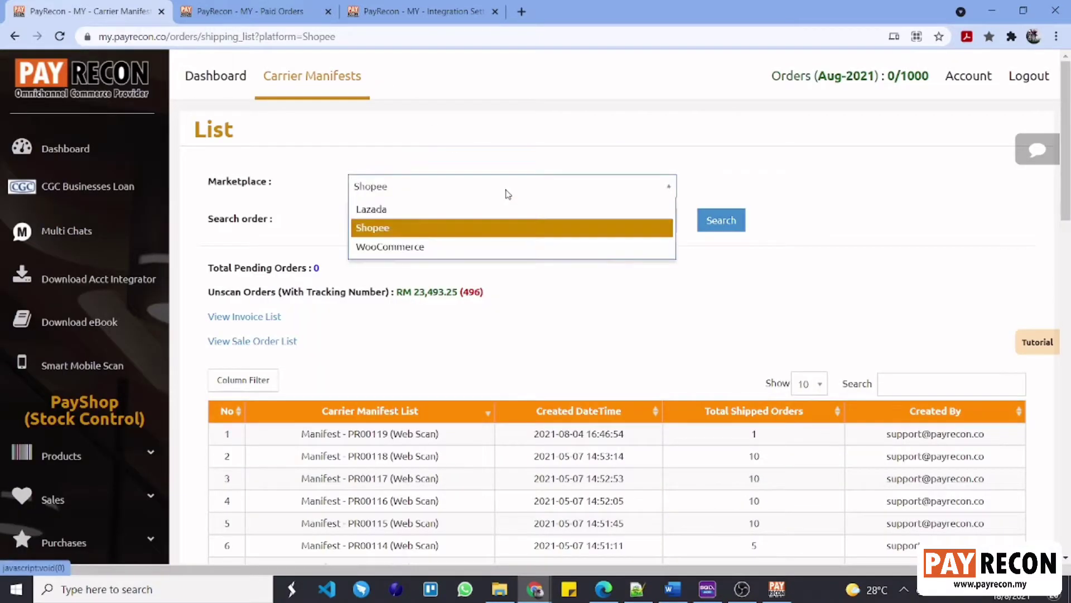
{"action": "left_click", "coordinate": [424, 227]}
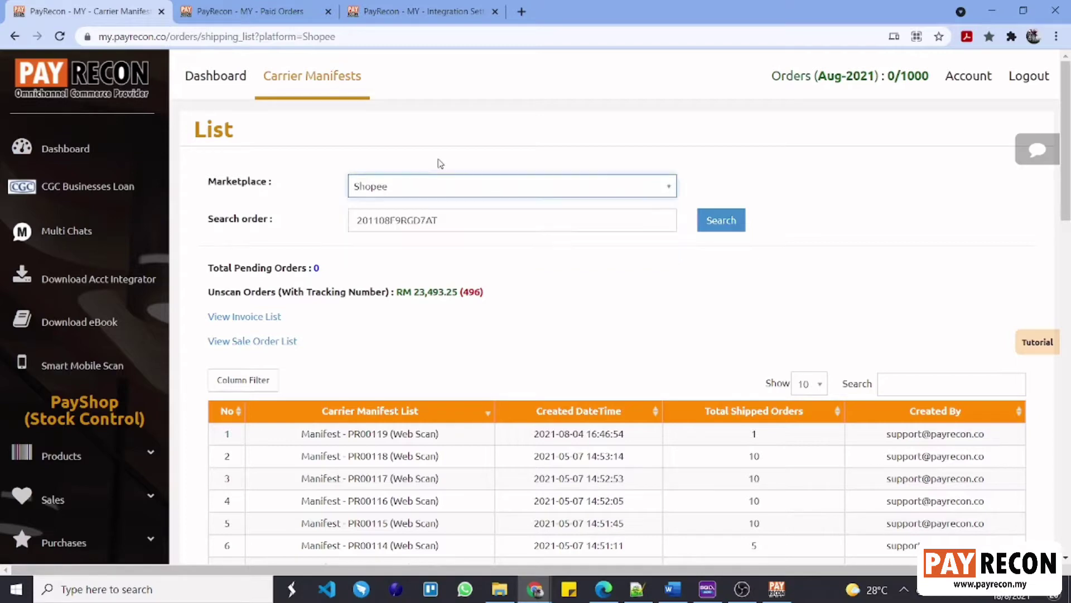
{"action": "scroll", "coordinate": [551, 269], "scroll_direction": "down", "scroll_amount": 2}
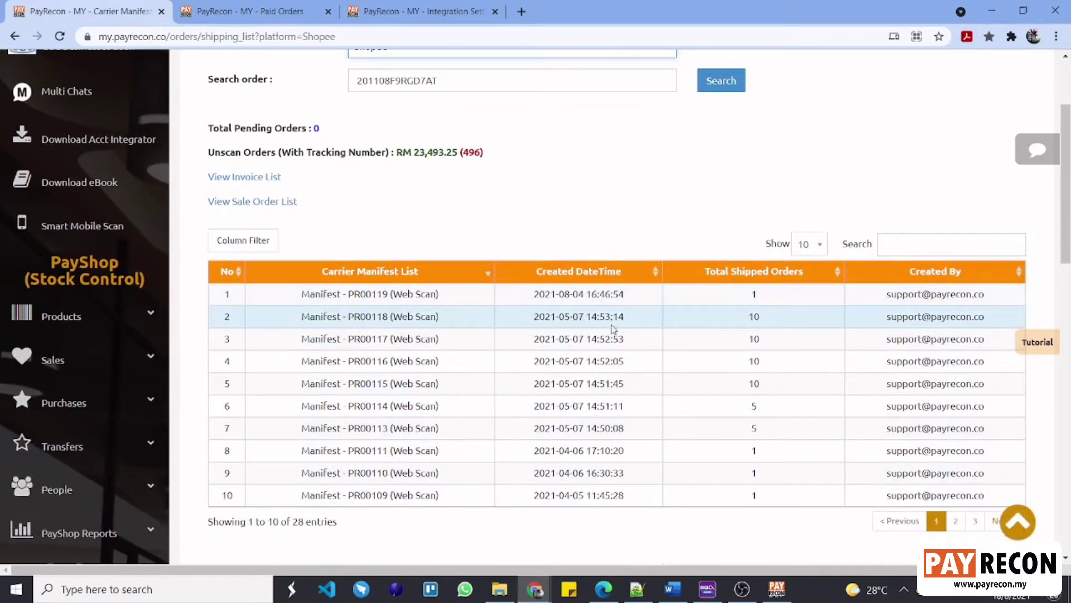
{"action": "left_click", "coordinate": [641, 311]}
Sort manifest PR00117 by Invoice No. and send the seven uninvoiced orders to invoice.
{"action": "scroll", "coordinate": [634, 306], "scroll_direction": "down", "scroll_amount": 5}
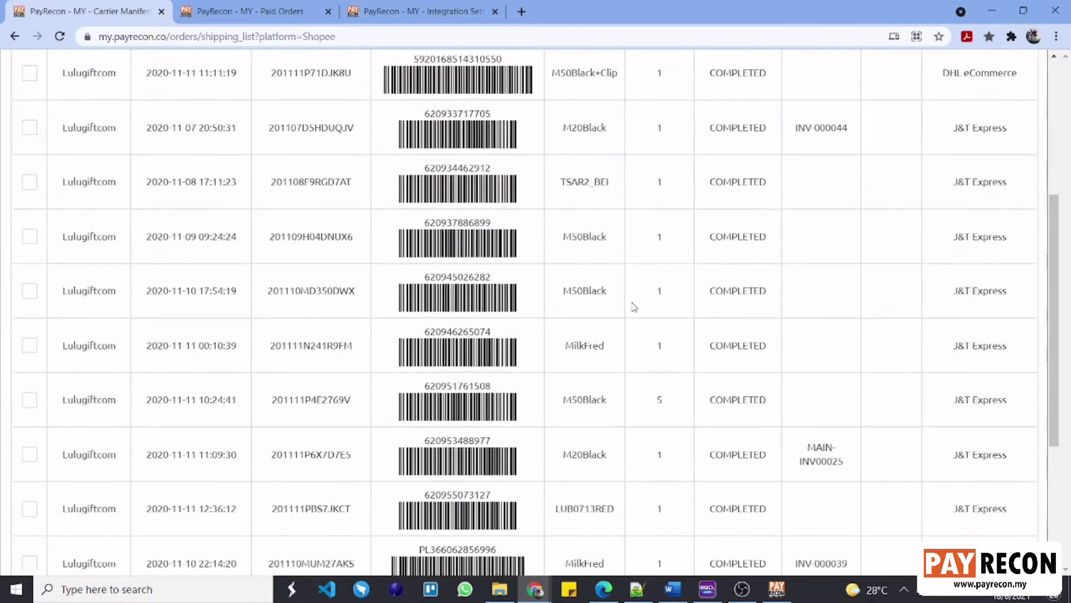
{"action": "scroll", "coordinate": [634, 306], "scroll_direction": "up", "scroll_amount": 1}
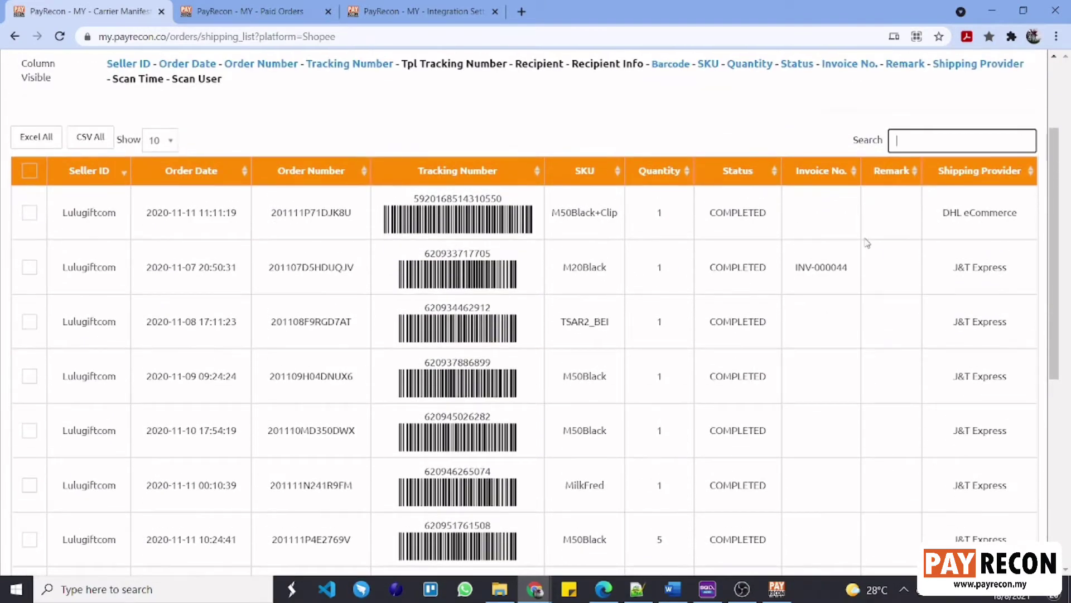
{"action": "left_click", "coordinate": [829, 177]}
{"action": "scroll", "coordinate": [827, 177], "scroll_direction": "down", "scroll_amount": 4}
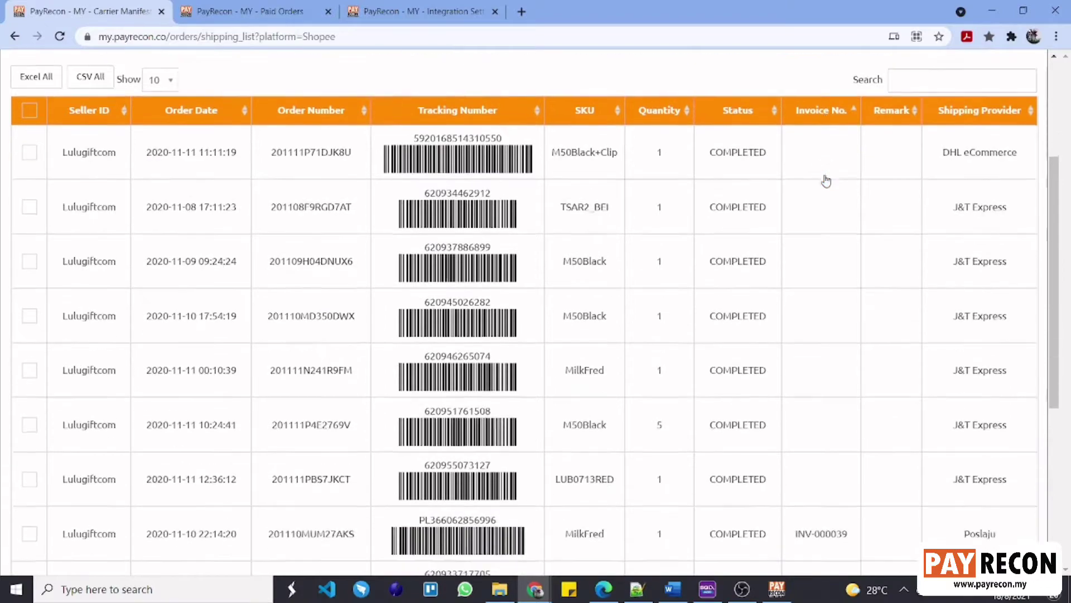
{"action": "scroll", "coordinate": [825, 180], "scroll_direction": "up", "scroll_amount": 3}
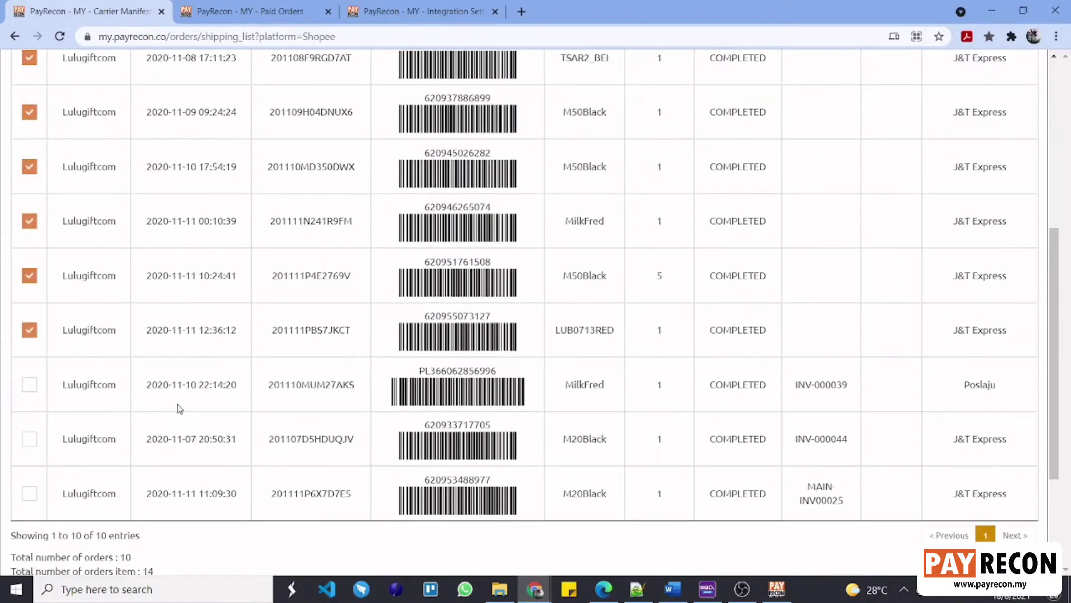
{"action": "scroll", "coordinate": [179, 408], "scroll_direction": "up", "scroll_amount": 3}
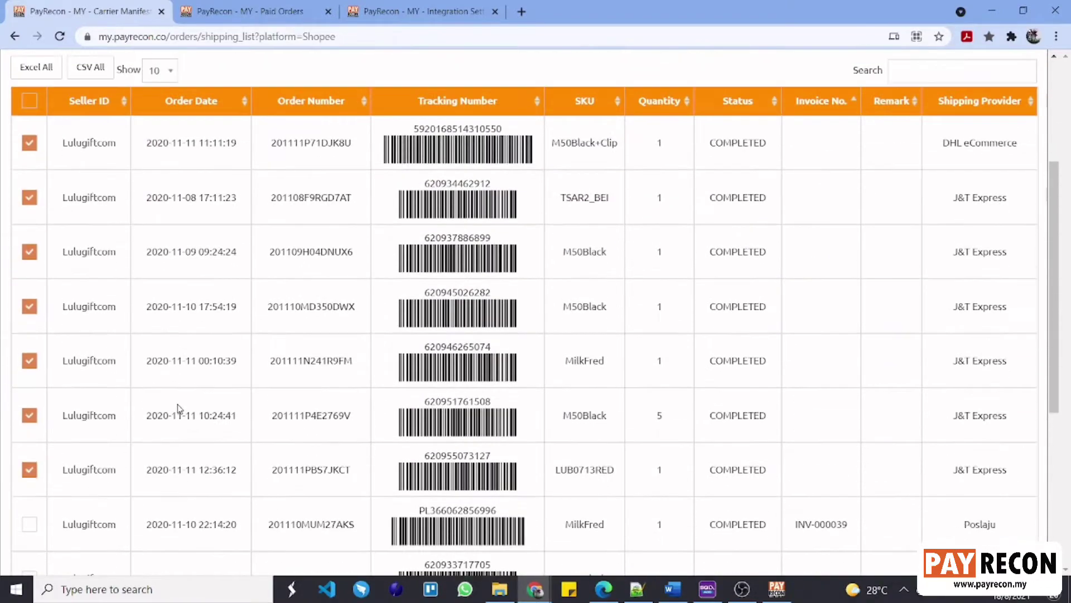
{"action": "scroll", "coordinate": [179, 407], "scroll_direction": "up", "scroll_amount": 2}
{"action": "scroll", "coordinate": [222, 399], "scroll_direction": "down", "scroll_amount": 1}
{"action": "scroll", "coordinate": [223, 402], "scroll_direction": "up", "scroll_amount": 1}
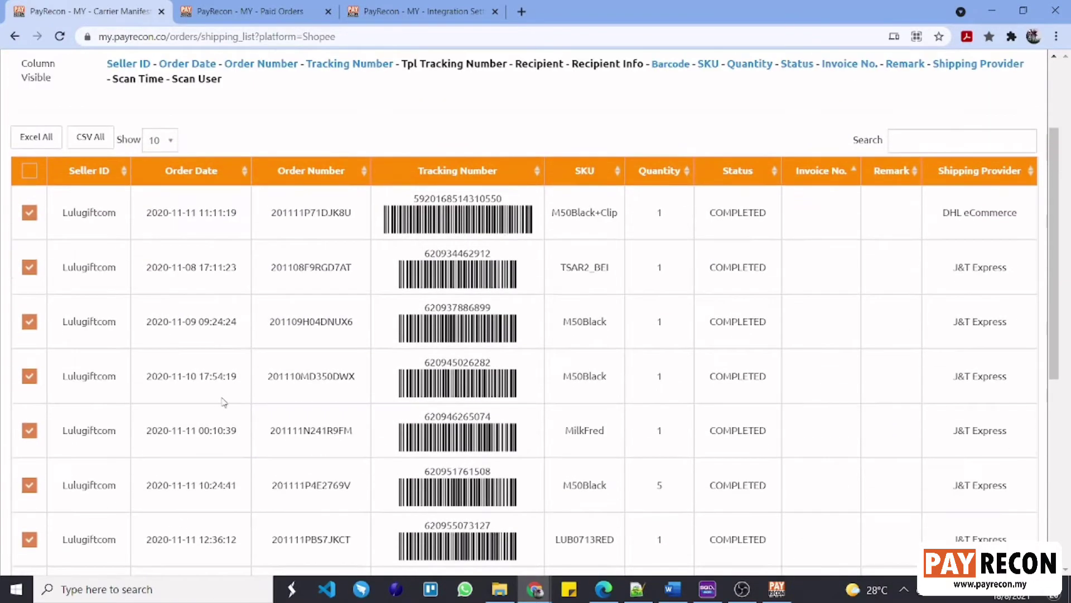
{"action": "scroll", "coordinate": [890, 368], "scroll_direction": "up", "scroll_amount": 3}
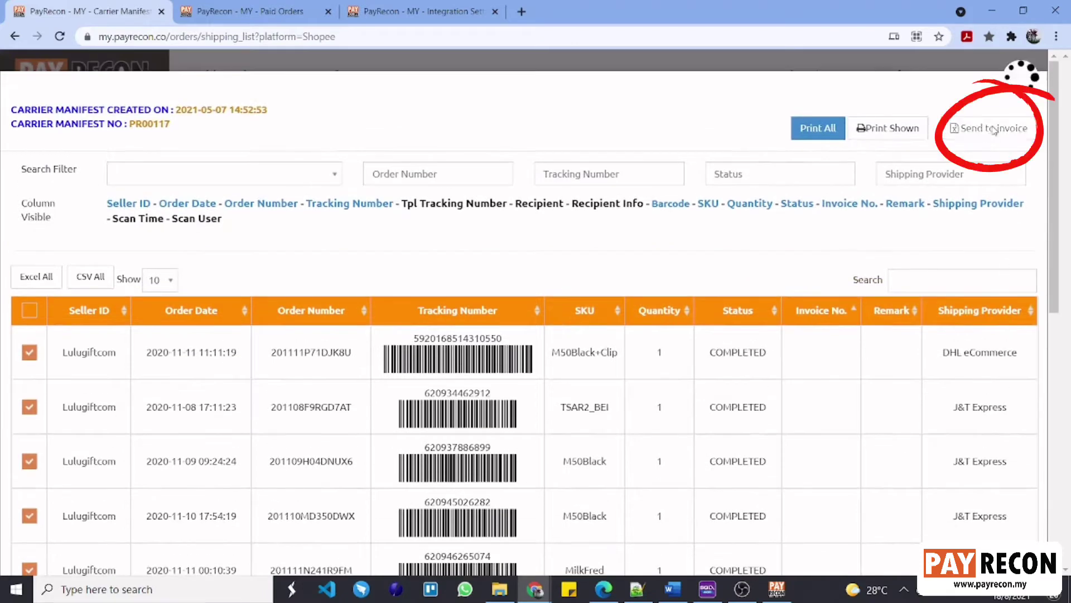
{"action": "left_click", "coordinate": [993, 130]}
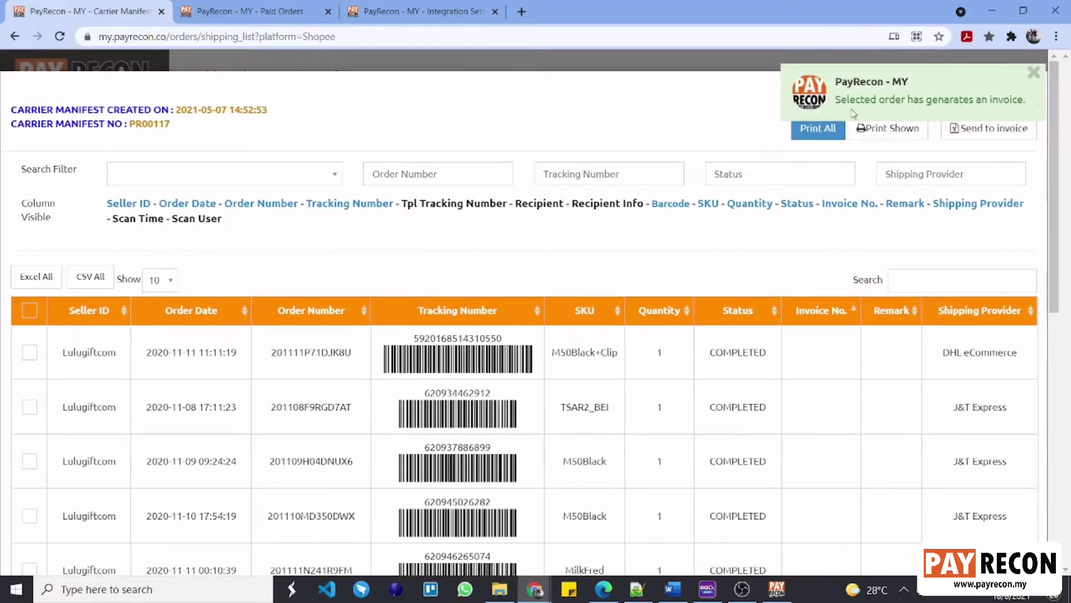
{"action": "left_click", "coordinate": [1033, 73]}
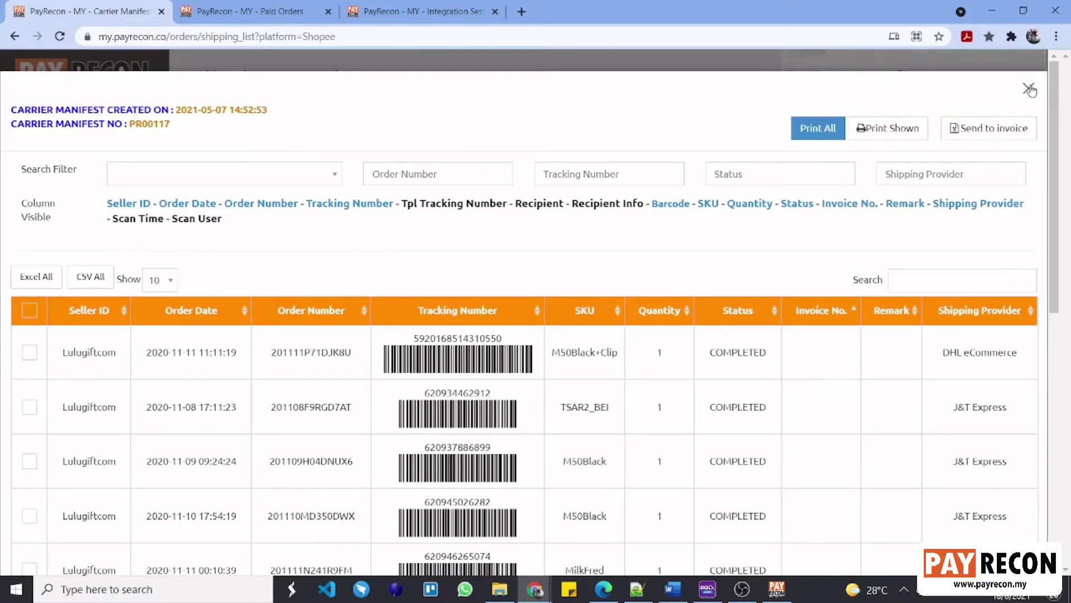
{"action": "key", "text": "Escape"}
Check the newly invoiced orders in View Invoice List.
{"action": "scroll", "coordinate": [280, 254], "scroll_direction": "down", "scroll_amount": 1}
{"action": "left_click", "coordinate": [241, 248]}
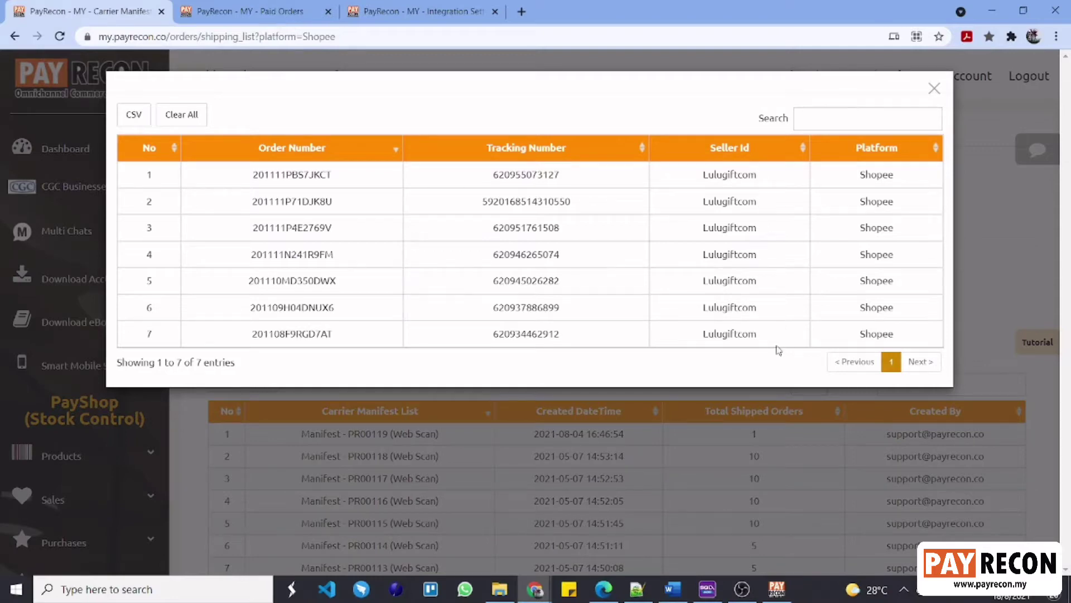
{"action": "left_click", "coordinate": [934, 88]}
Log in to PayRecon Integrator.
{"action": "mouse_move", "coordinate": [777, 587]}
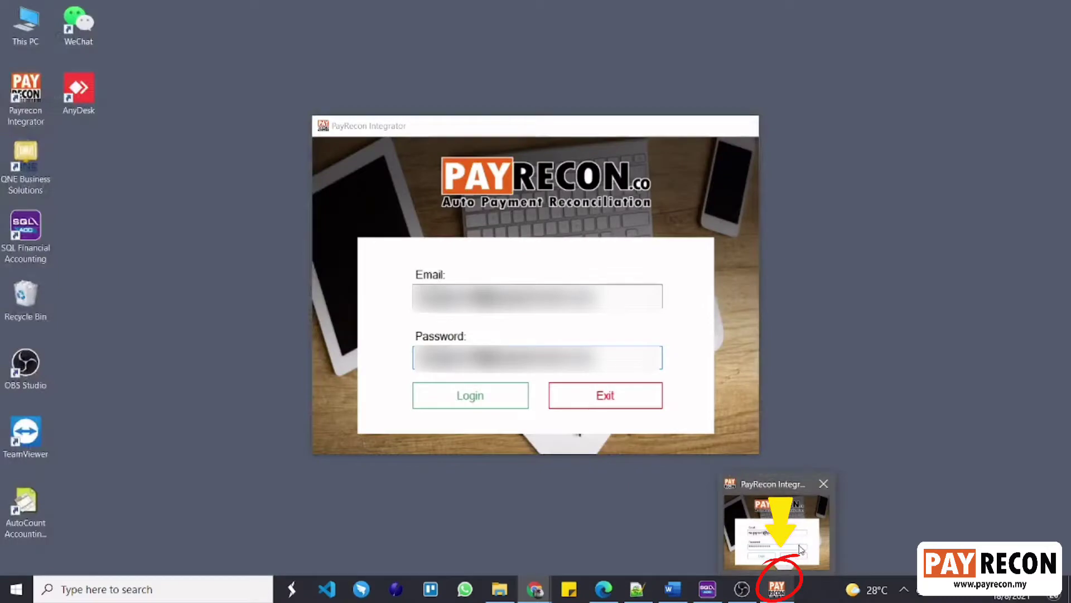
{"action": "left_click", "coordinate": [777, 525]}
{"action": "left_click", "coordinate": [485, 396]}
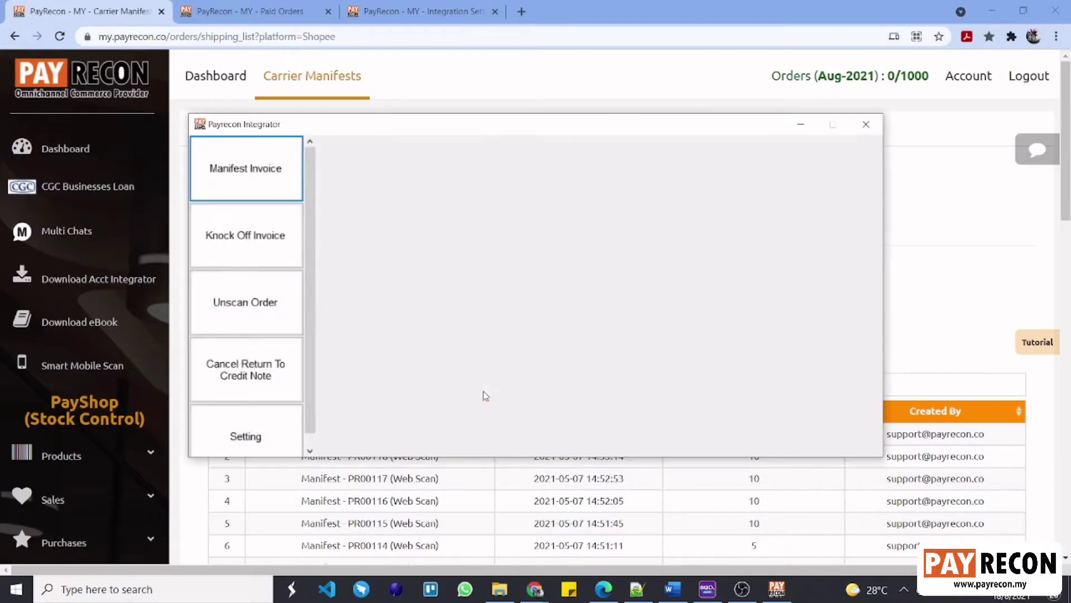
Fetch the Manifest Invoice list and submit invoices IV-00020 to IV-00026 to accounting.
{"action": "left_click", "coordinate": [260, 175]}
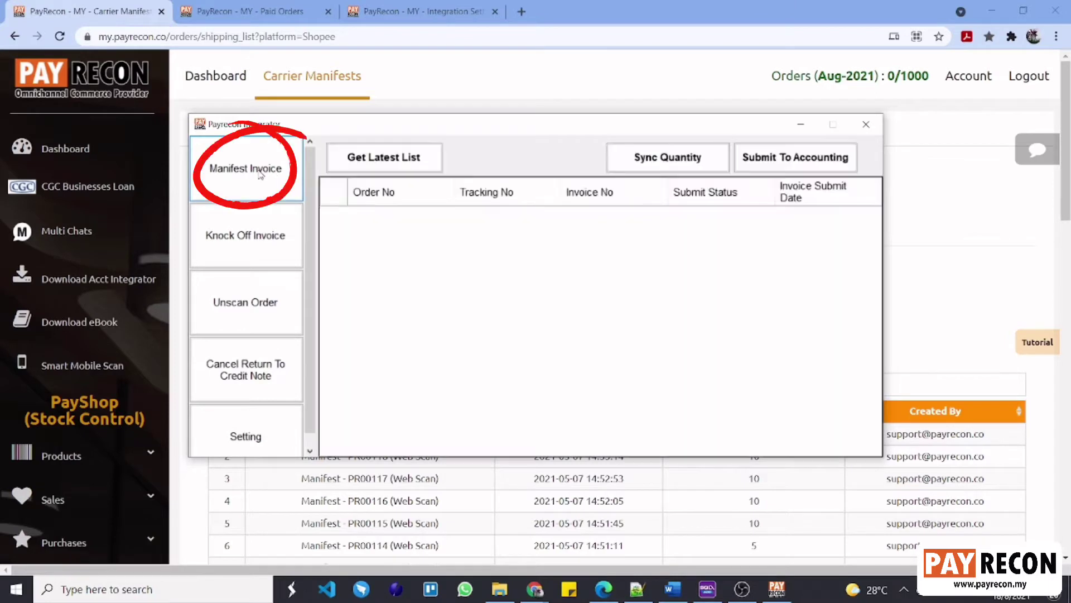
{"action": "left_click", "coordinate": [366, 158]}
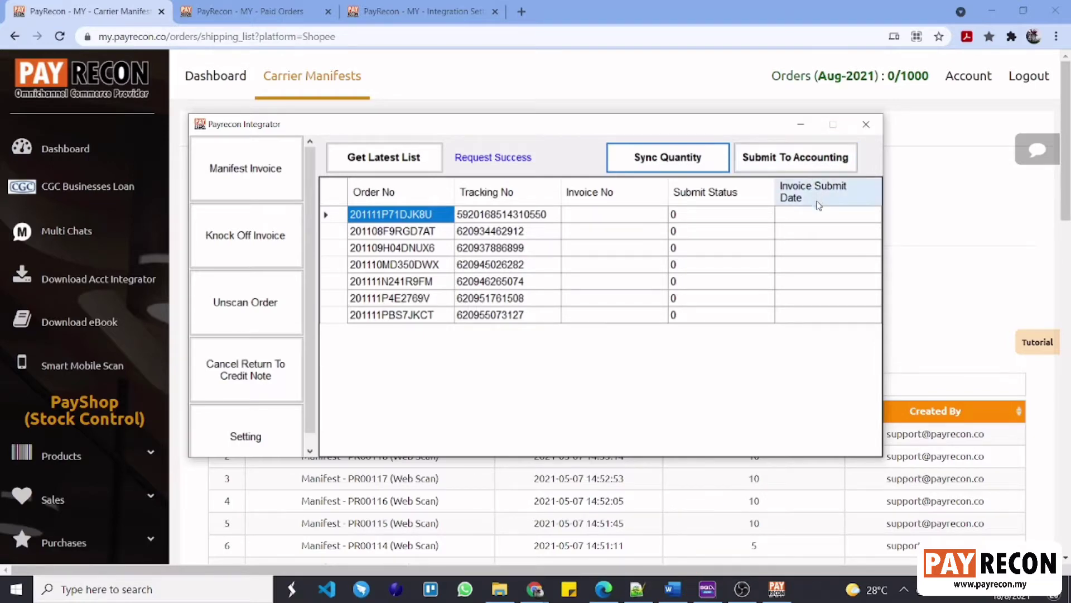
{"action": "left_click", "coordinate": [809, 167]}
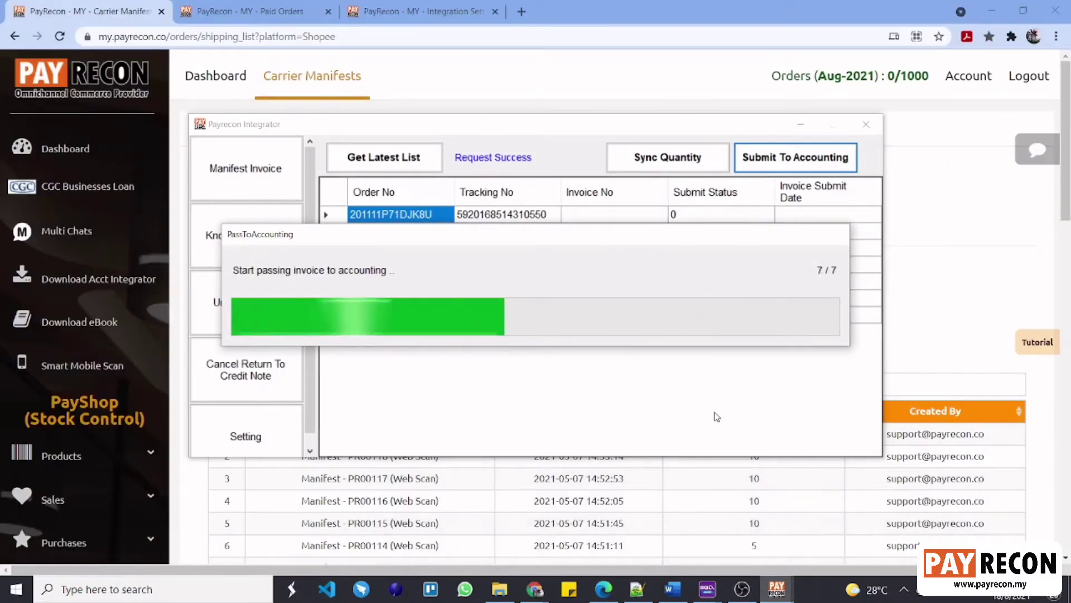
{"action": "left_click", "coordinate": [578, 344]}
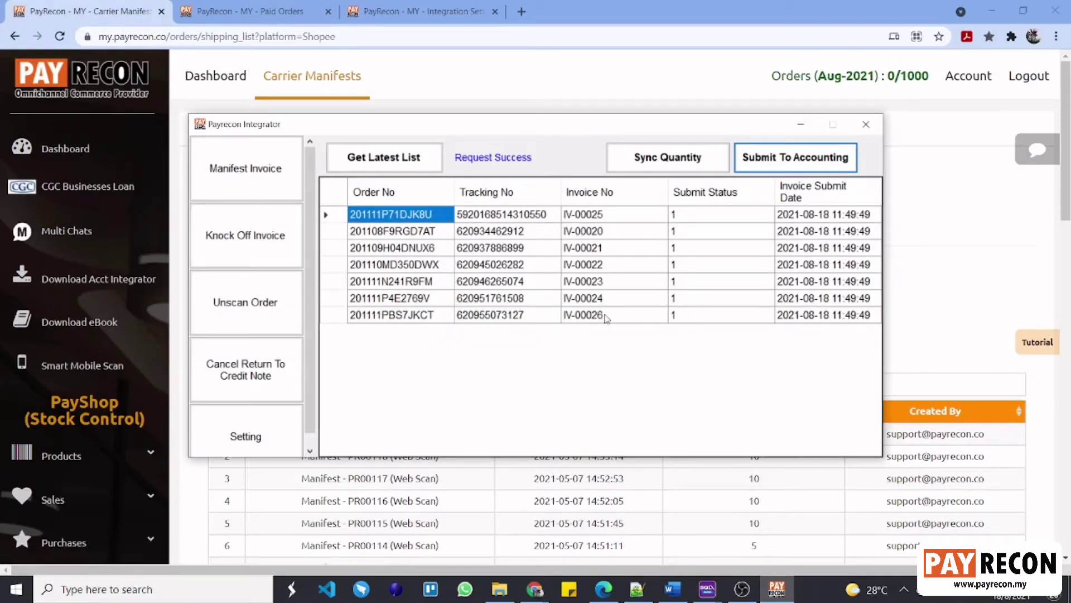
{"action": "mouse_move", "coordinate": [714, 592]}
{"action": "left_click", "coordinate": [749, 553]}
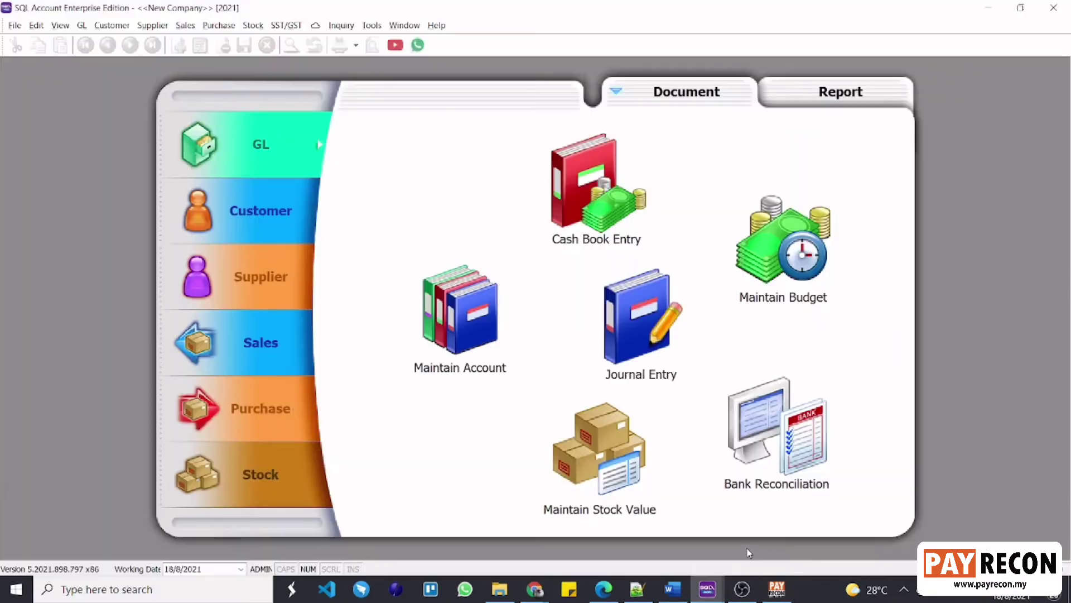
Open SQL Account's sales invoice list and open invoice IV-00020.
{"action": "left_click", "coordinate": [185, 25]}
{"action": "left_click", "coordinate": [218, 75]}
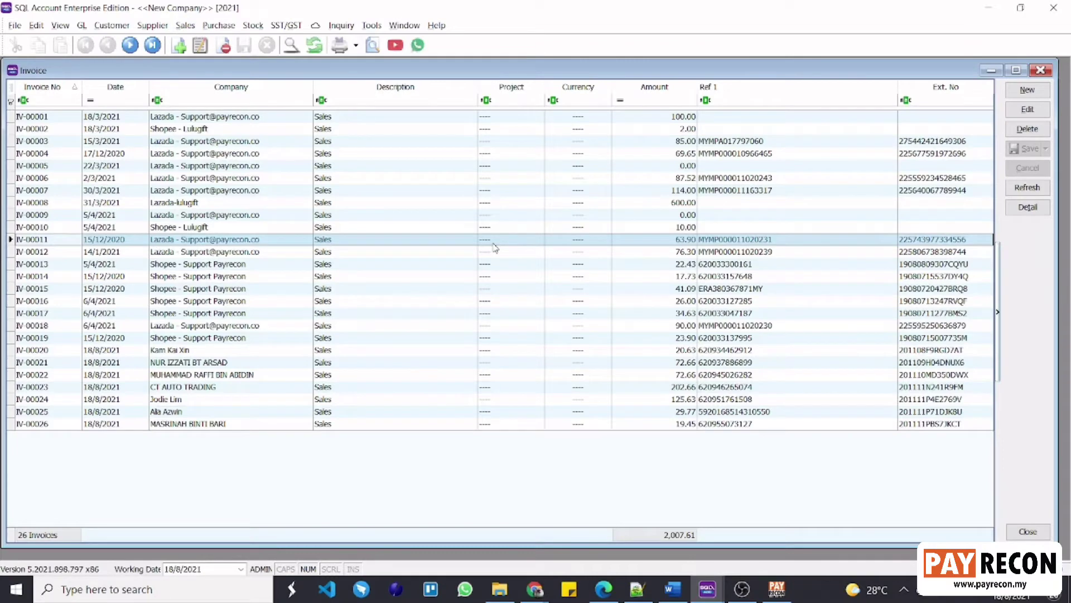
{"action": "left_click", "coordinate": [33, 364]}
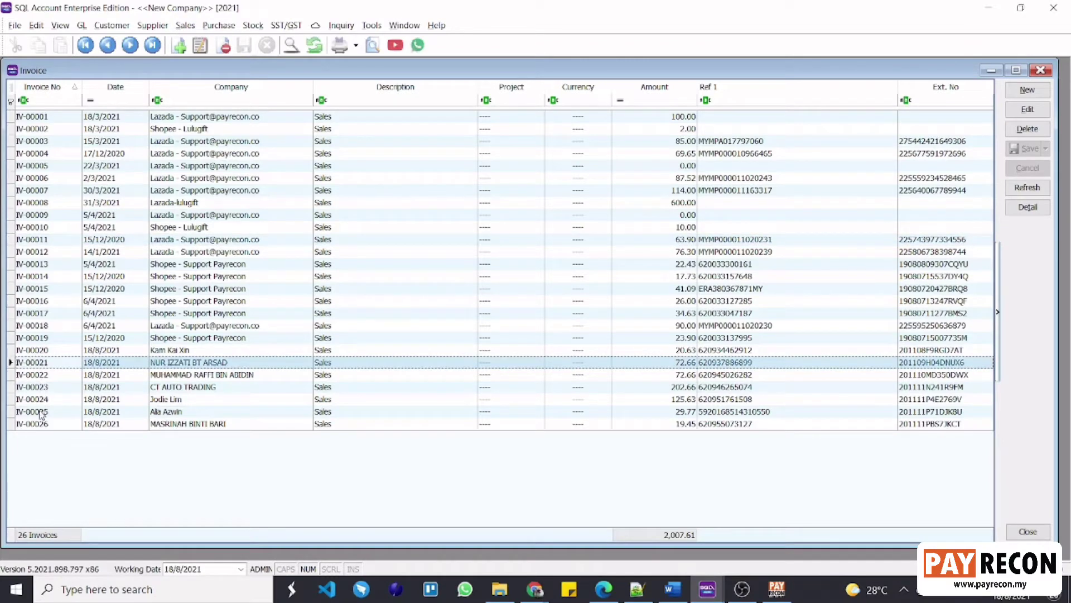
{"action": "left_click", "coordinate": [776, 589]}
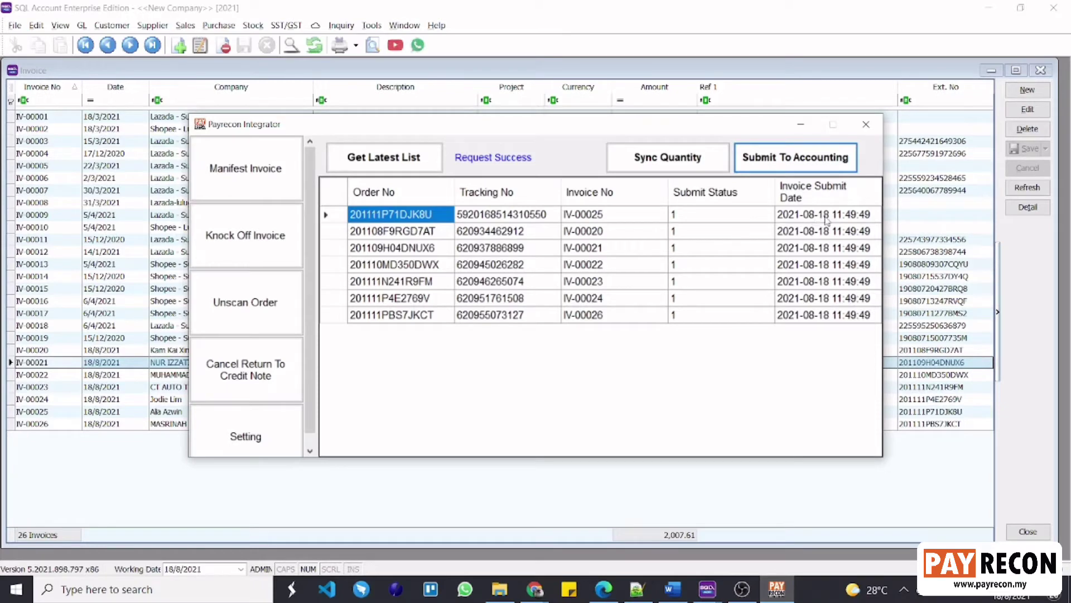
{"action": "mouse_move", "coordinate": [708, 589]}
{"action": "left_click", "coordinate": [747, 561]}
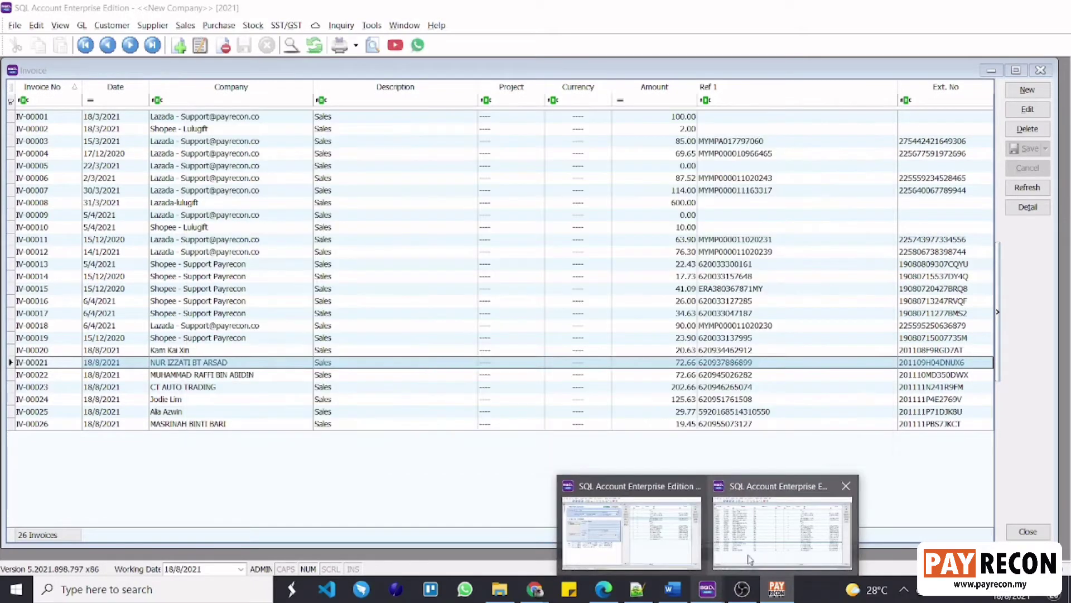
{"action": "left_click", "coordinate": [106, 351]}
{"action": "double_click", "coordinate": [106, 355]}
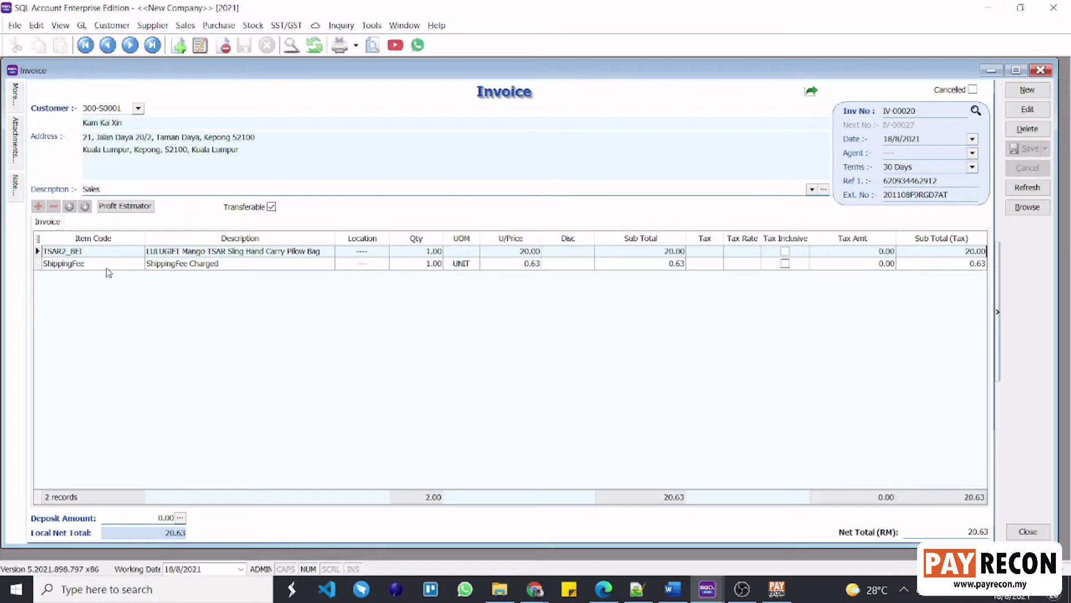
Verify the Shopee order number in Ext. No and the tracking number in Ref 1.
{"action": "left_click", "coordinate": [943, 194]}
{"action": "left_click_drag", "start_coordinate": [949, 194], "coordinate": [883, 194]}
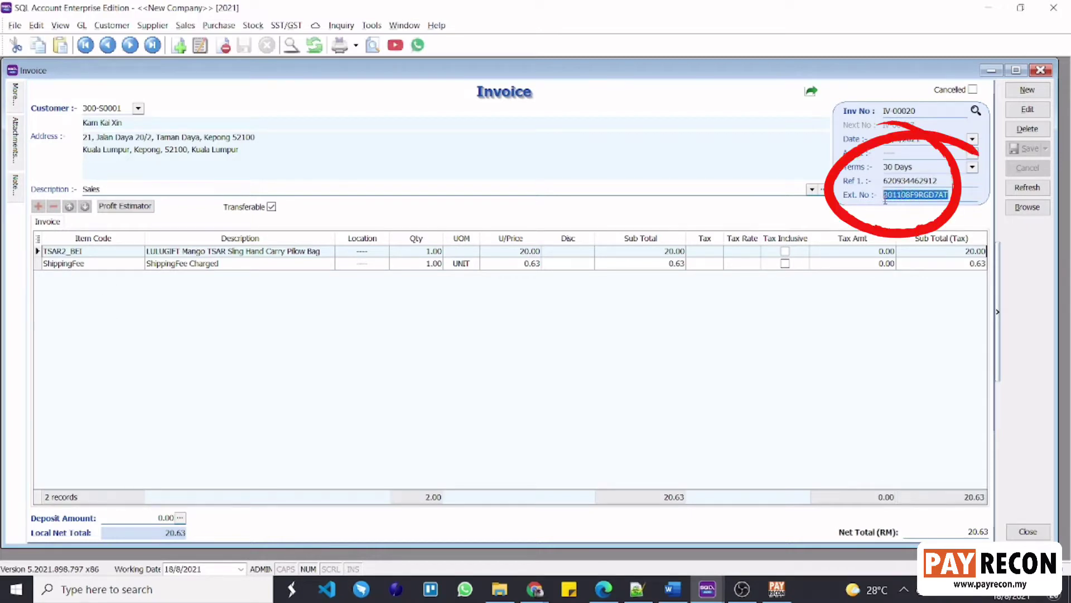
{"action": "left_click_drag", "start_coordinate": [948, 182], "coordinate": [890, 185]}
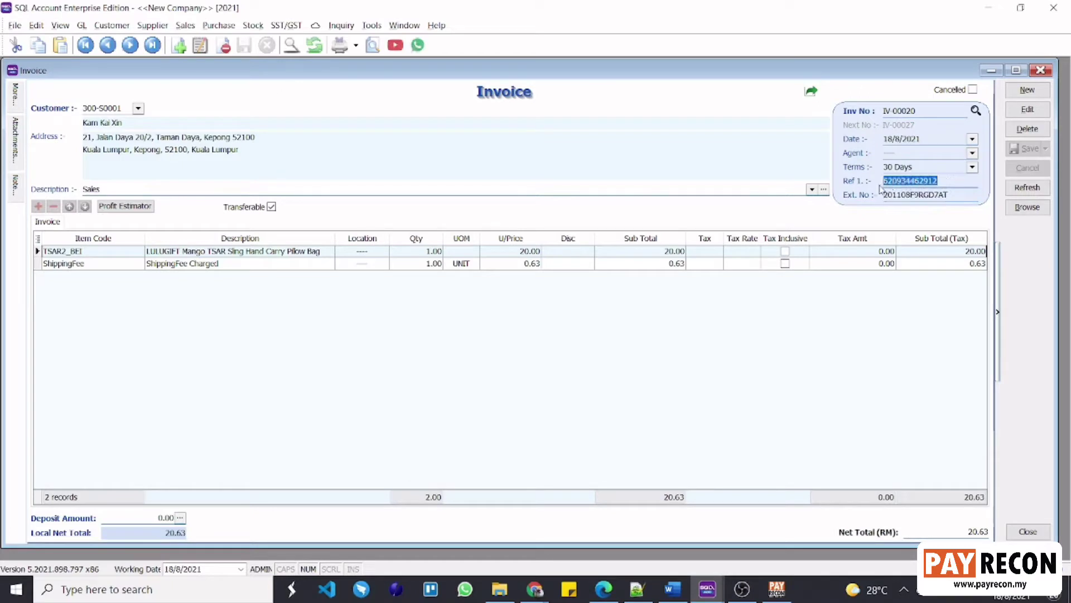
{"action": "left_click", "coordinate": [895, 309]}
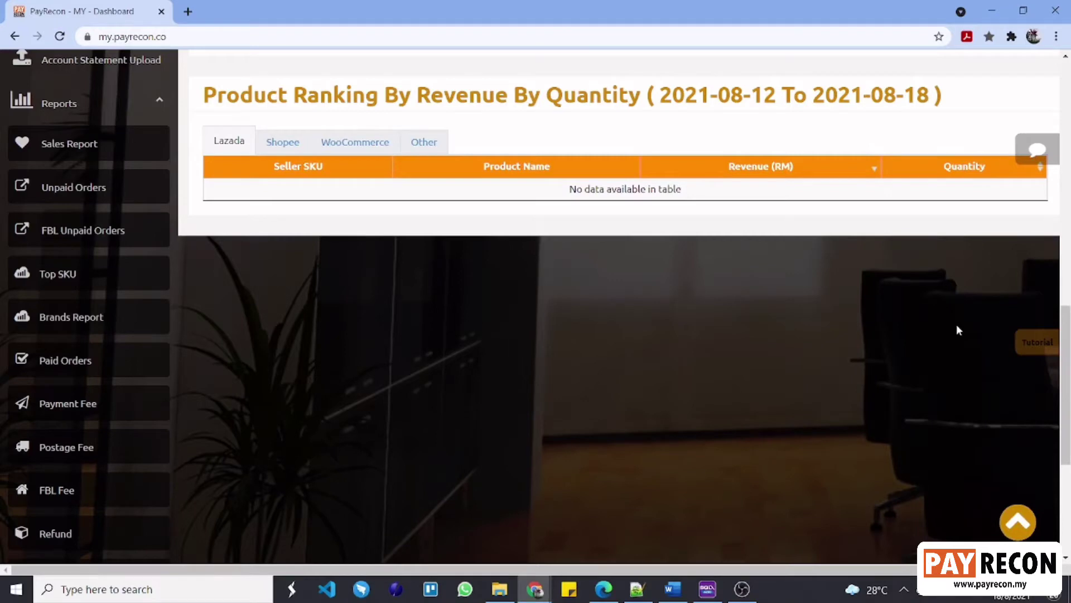
{"action": "left_click", "coordinate": [65, 361]}
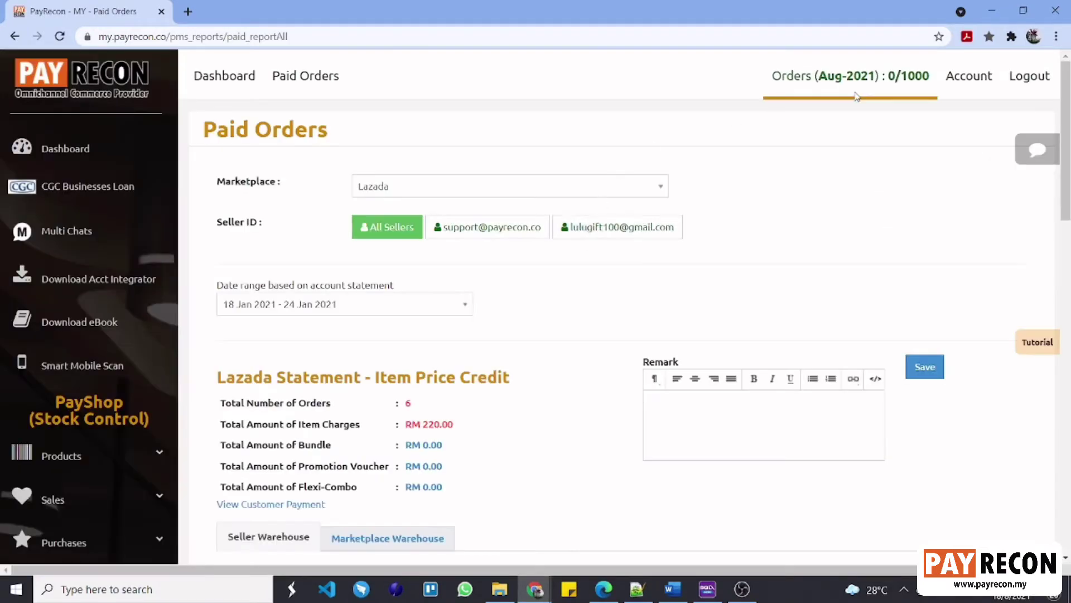
Show the Shopee paid orders for 09 Nov 2020 - 15 Nov 2020: 15 orders.
{"action": "scroll", "coordinate": [857, 96], "scroll_direction": "down", "scroll_amount": 1}
{"action": "left_click", "coordinate": [649, 118]}
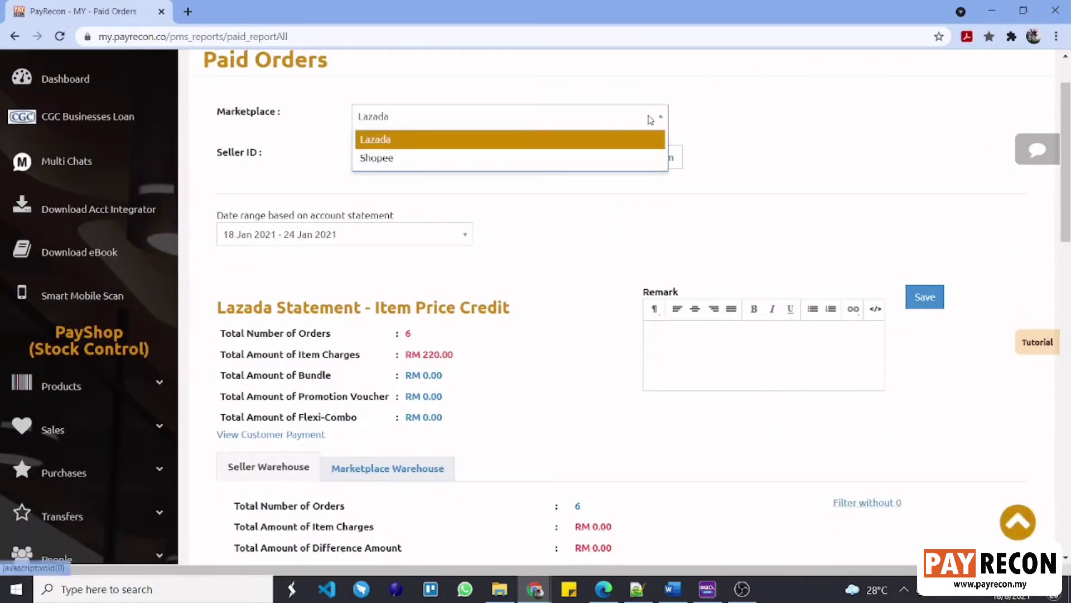
{"action": "left_click", "coordinate": [391, 158]}
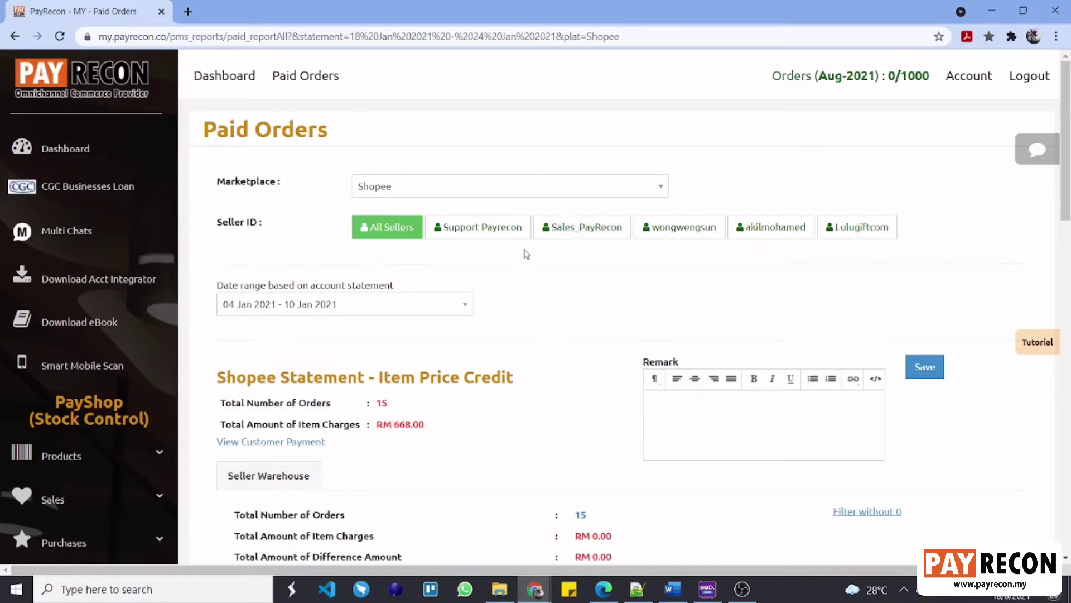
{"action": "left_click", "coordinate": [407, 304]}
{"action": "scroll", "coordinate": [617, 270], "scroll_direction": "down", "scroll_amount": 1}
{"action": "scroll", "coordinate": [313, 391], "scroll_direction": "down", "scroll_amount": 5}
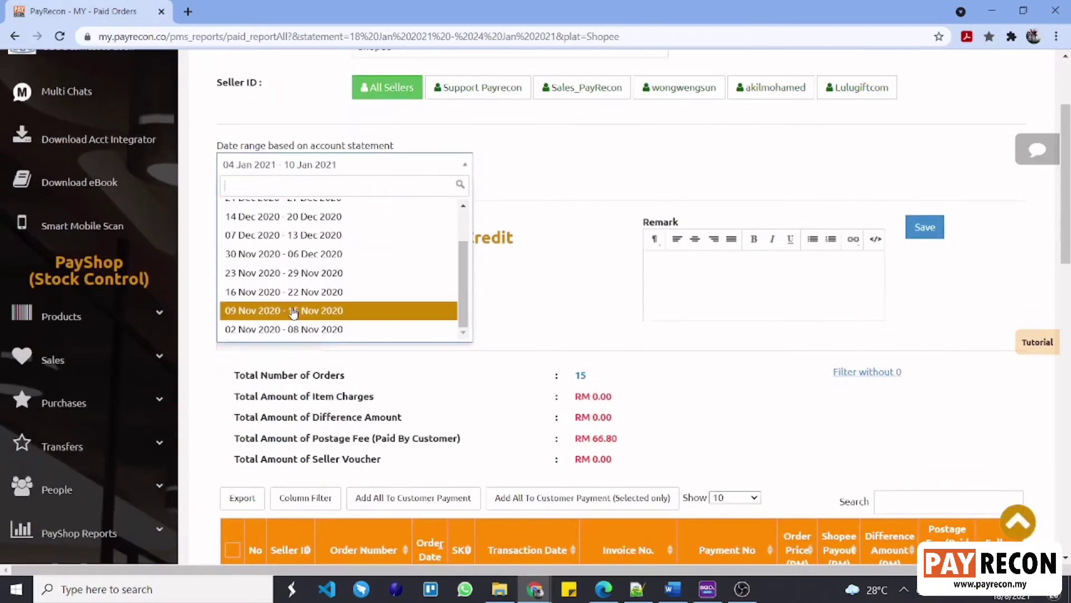
{"action": "left_click", "coordinate": [291, 309]}
{"action": "scroll", "coordinate": [320, 274], "scroll_direction": "down", "scroll_amount": 8}
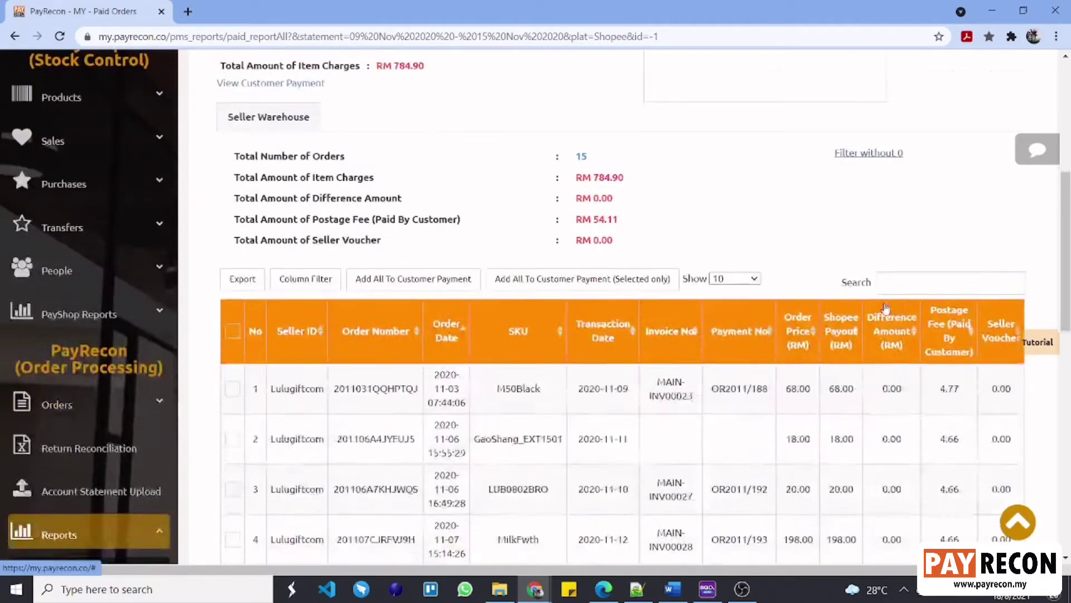
Sort by Payment No and add the orders invoiced IV-00020, 21, 22, 24, 25 to customer payment.
{"action": "scroll", "coordinate": [676, 168], "scroll_direction": "down", "scroll_amount": 1}
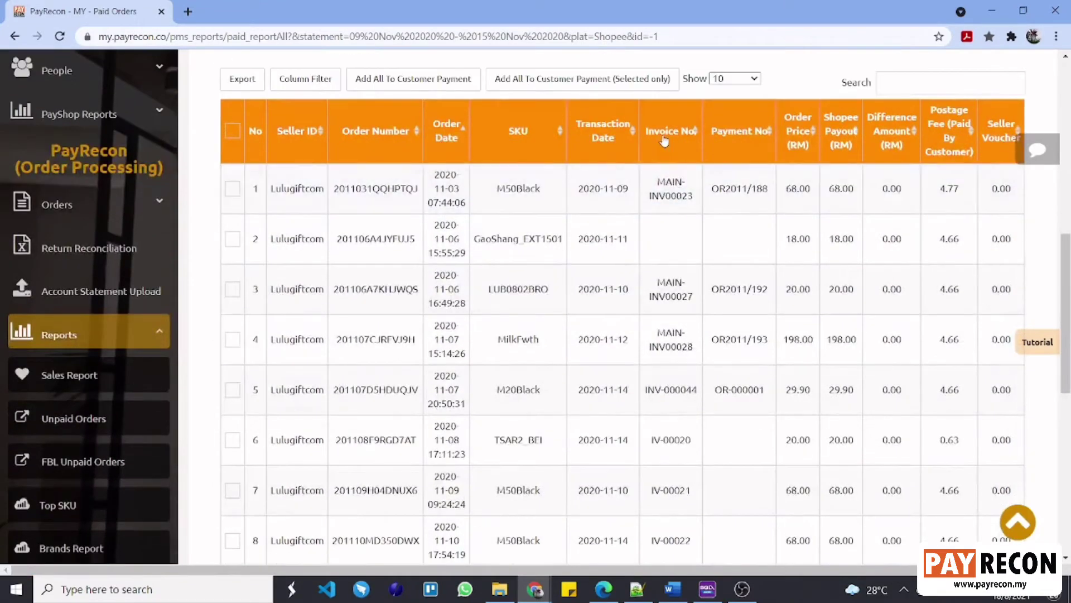
{"action": "left_click", "coordinate": [750, 141]}
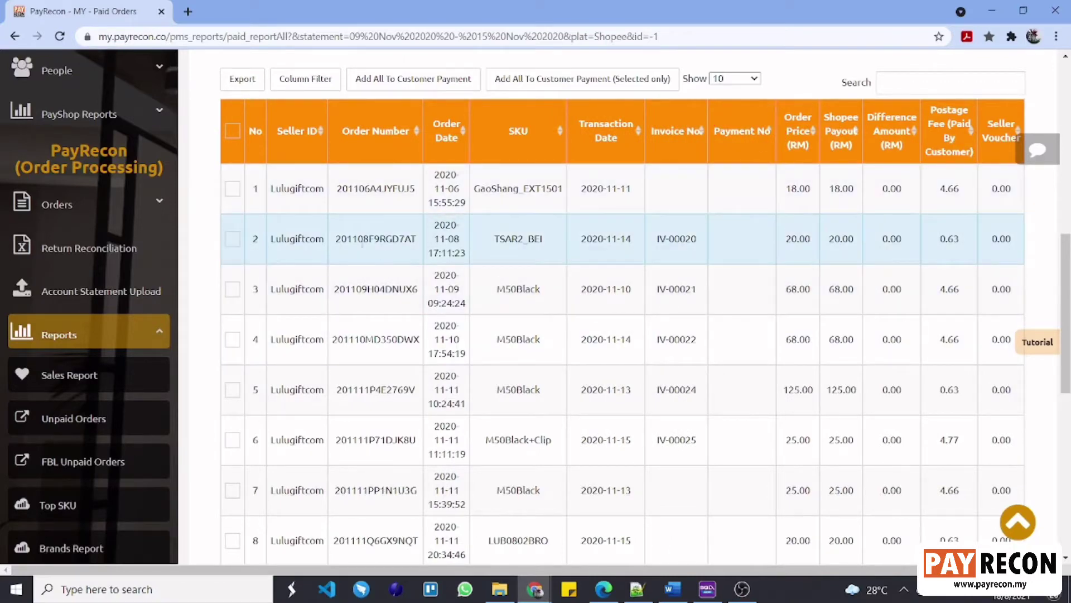
{"action": "scroll", "coordinate": [368, 250], "scroll_direction": "down", "scroll_amount": 1}
{"action": "left_click", "coordinate": [232, 168]}
{"action": "left_click", "coordinate": [233, 219]}
{"action": "left_click", "coordinate": [233, 268]}
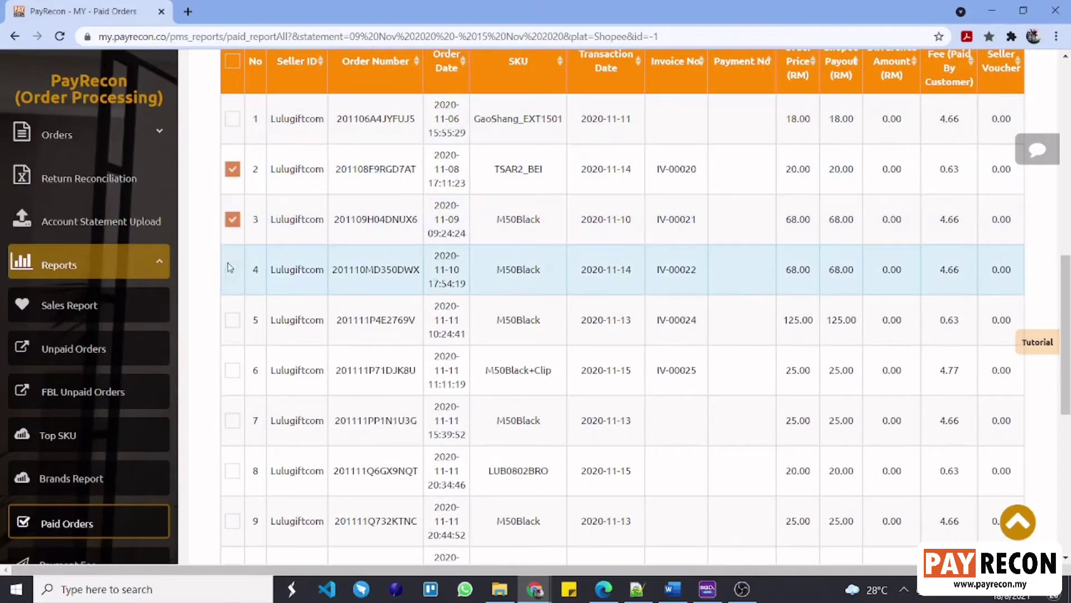
{"action": "left_click", "coordinate": [233, 319]}
{"action": "left_click", "coordinate": [233, 369]}
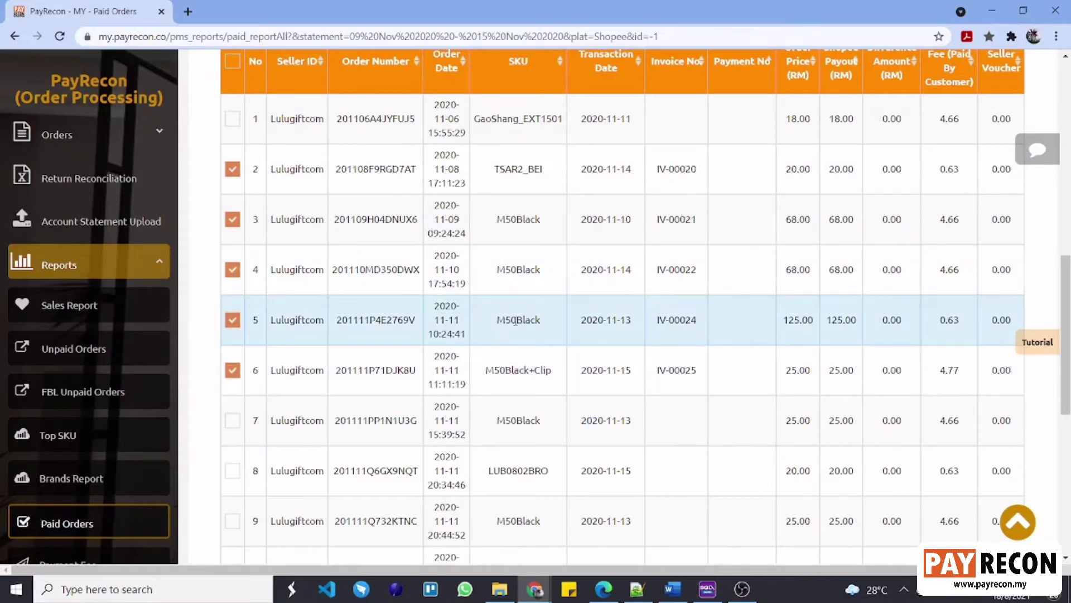
{"action": "scroll", "coordinate": [516, 321], "scroll_direction": "up", "scroll_amount": 2}
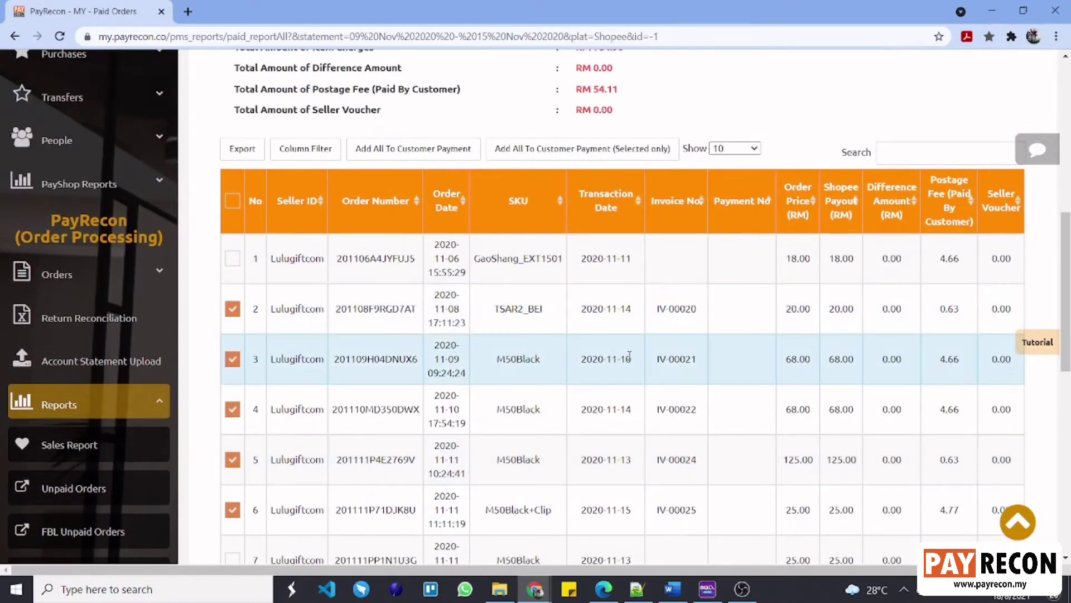
{"action": "scroll", "coordinate": [536, 357], "scroll_direction": "up", "scroll_amount": 3}
{"action": "left_click", "coordinate": [595, 365]}
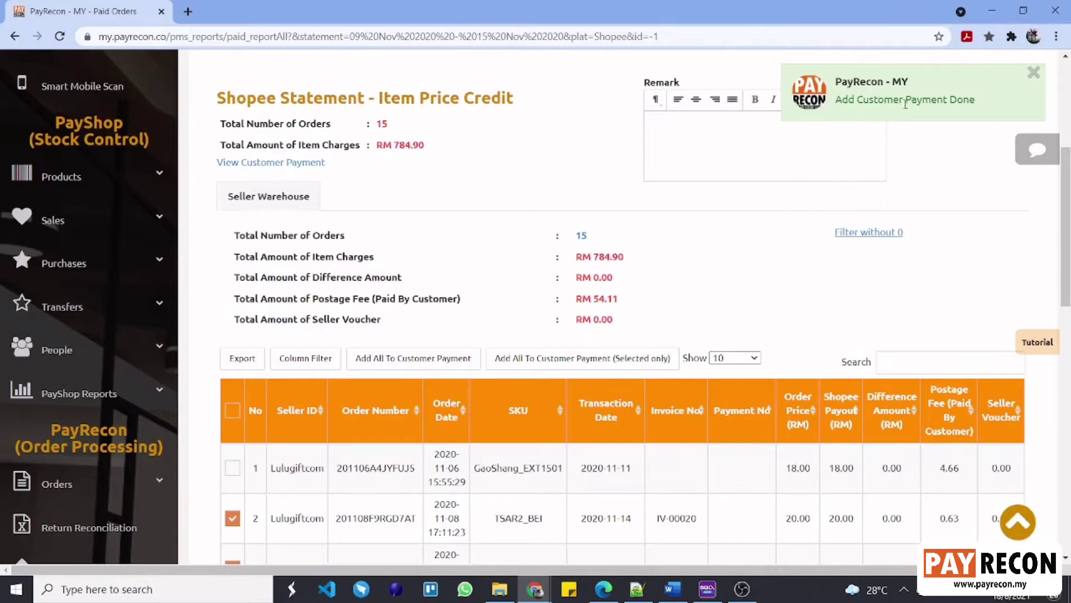
Confirm the five orders worth RM 321.35 appear in View Customer Payment.
{"action": "left_click", "coordinate": [271, 163]}
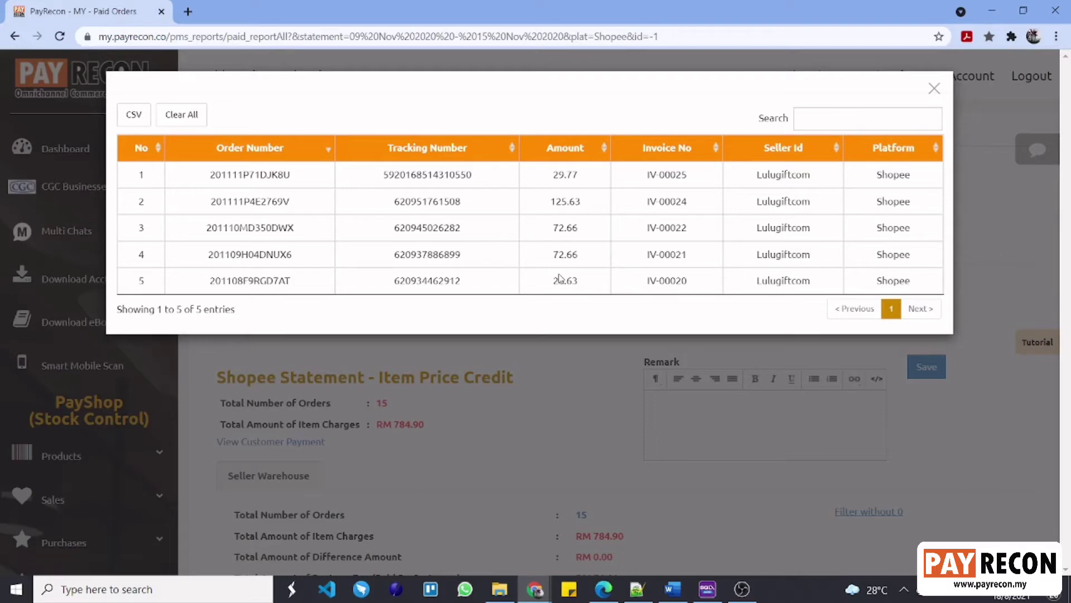
{"action": "key", "text": "Escape"}
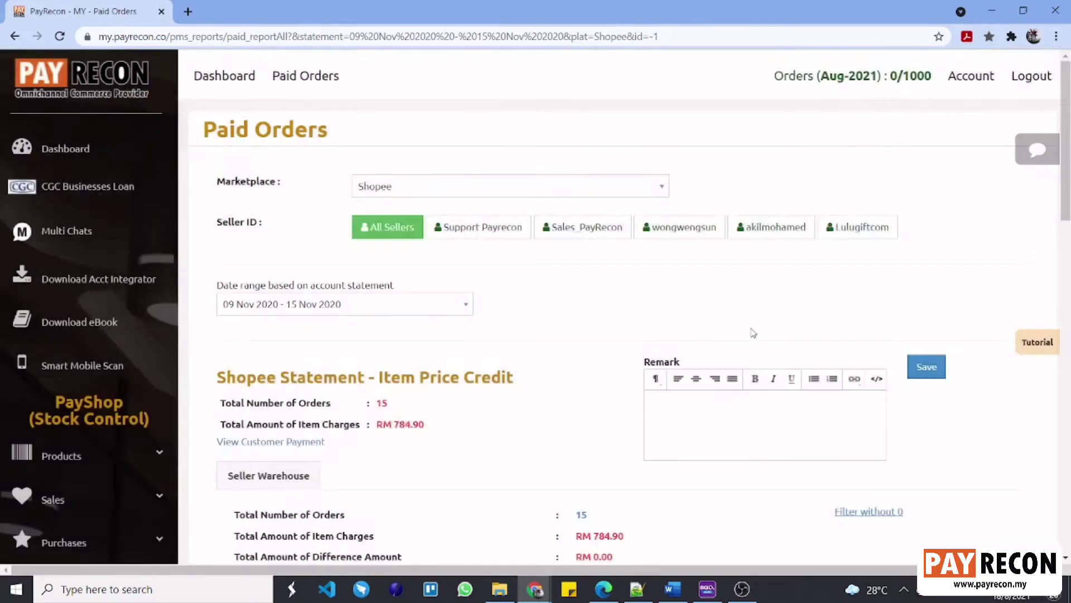
{"action": "scroll", "coordinate": [748, 330], "scroll_direction": "down", "scroll_amount": 1}
{"action": "left_click", "coordinate": [111, 589]}
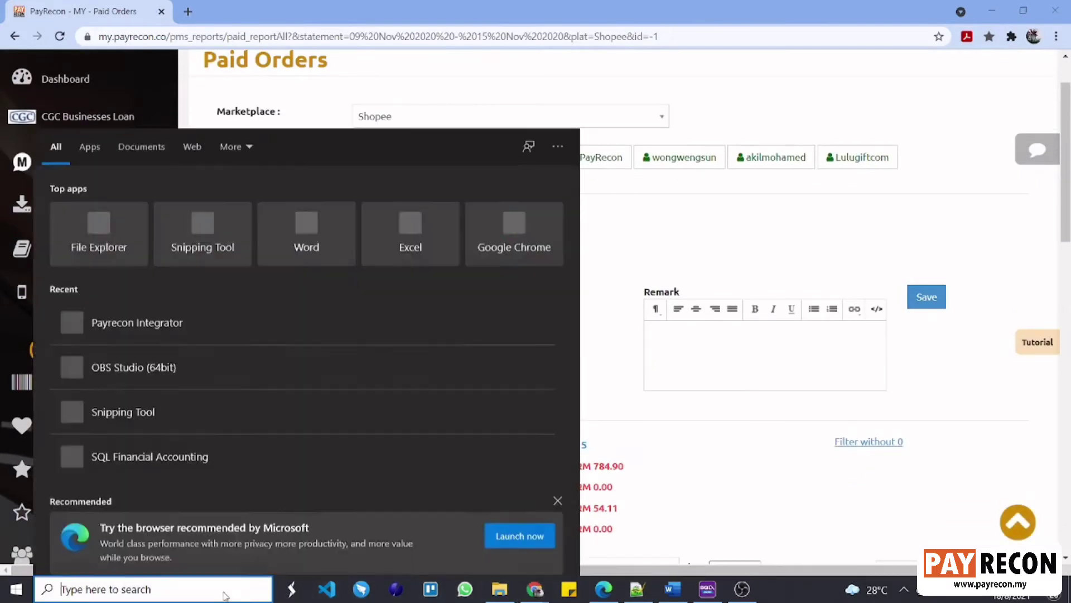
Launch PayRecon Integrator and knock off the five invoice payments in accounting.
{"action": "type", "text": "IN"}
{"action": "left_click", "coordinate": [139, 270]}
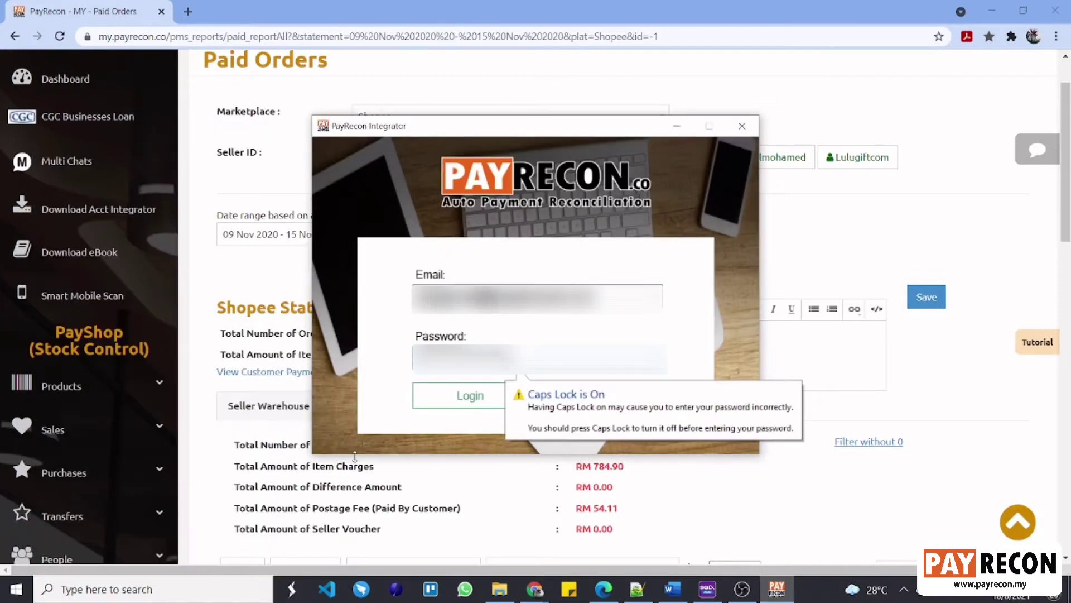
{"action": "left_click", "coordinate": [274, 238]}
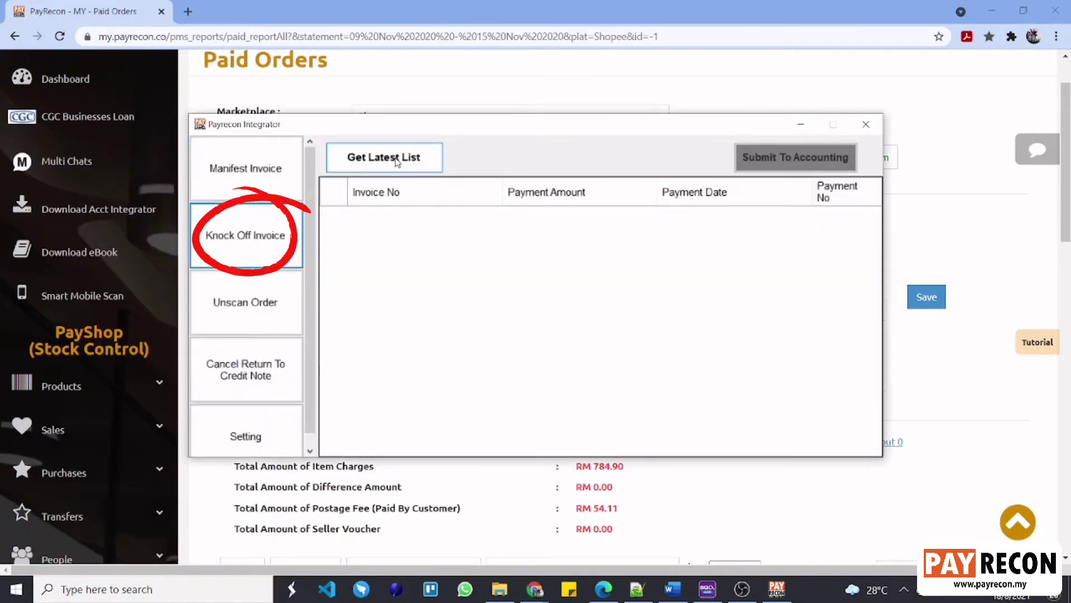
{"action": "left_click", "coordinate": [397, 159]}
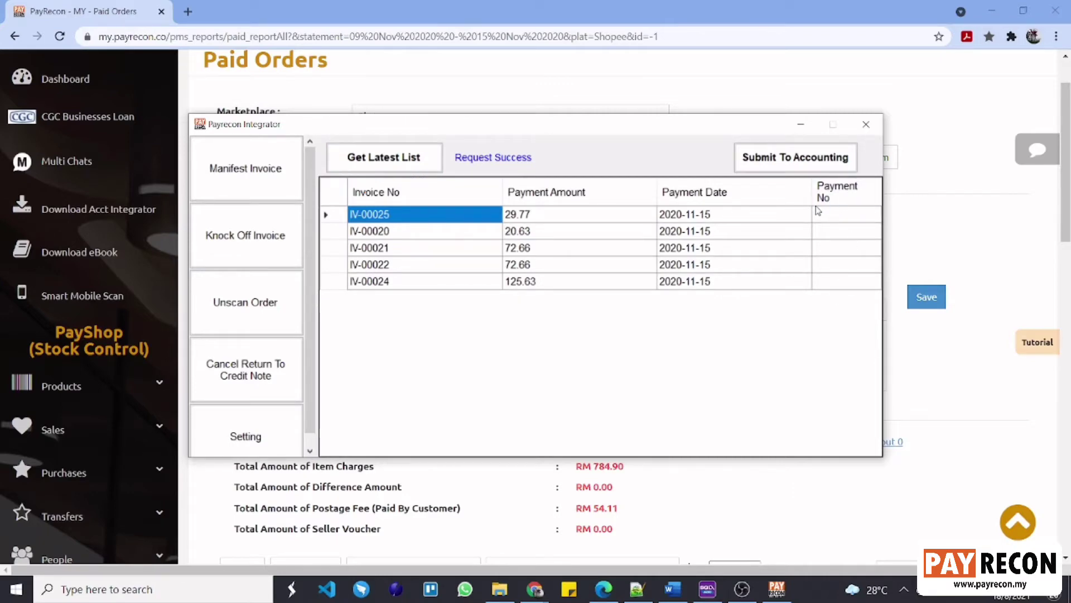
{"action": "left_click", "coordinate": [795, 162]}
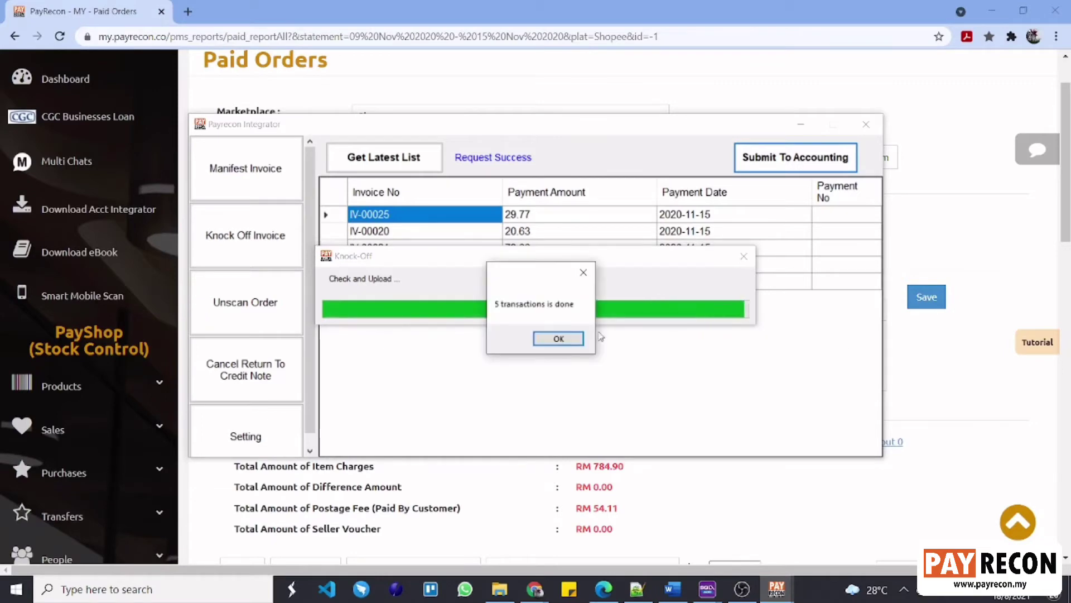
{"action": "left_click", "coordinate": [572, 342]}
Open SQL Account receipt OR-00001 showing RM 321.35 knocking off five invoices.
{"action": "mouse_move", "coordinate": [707, 589]}
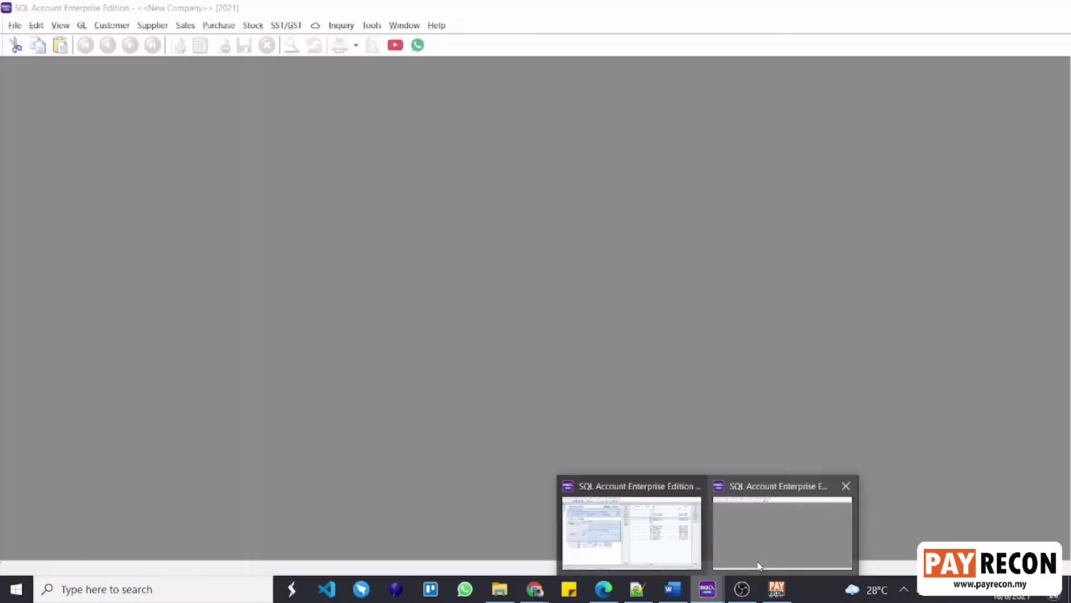
{"action": "left_click", "coordinate": [759, 566]}
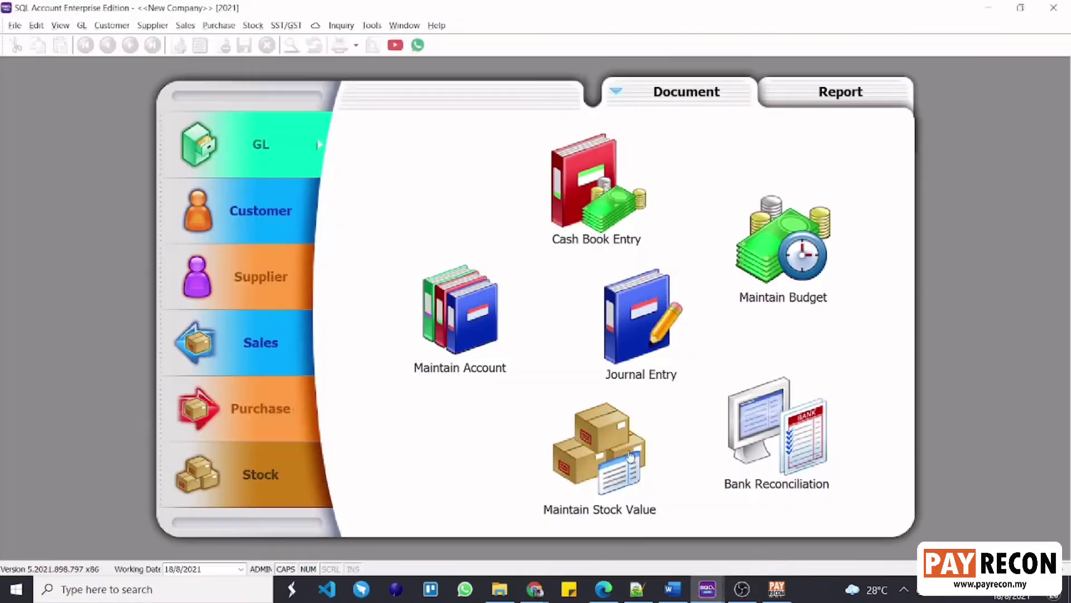
{"action": "left_click", "coordinate": [104, 25]}
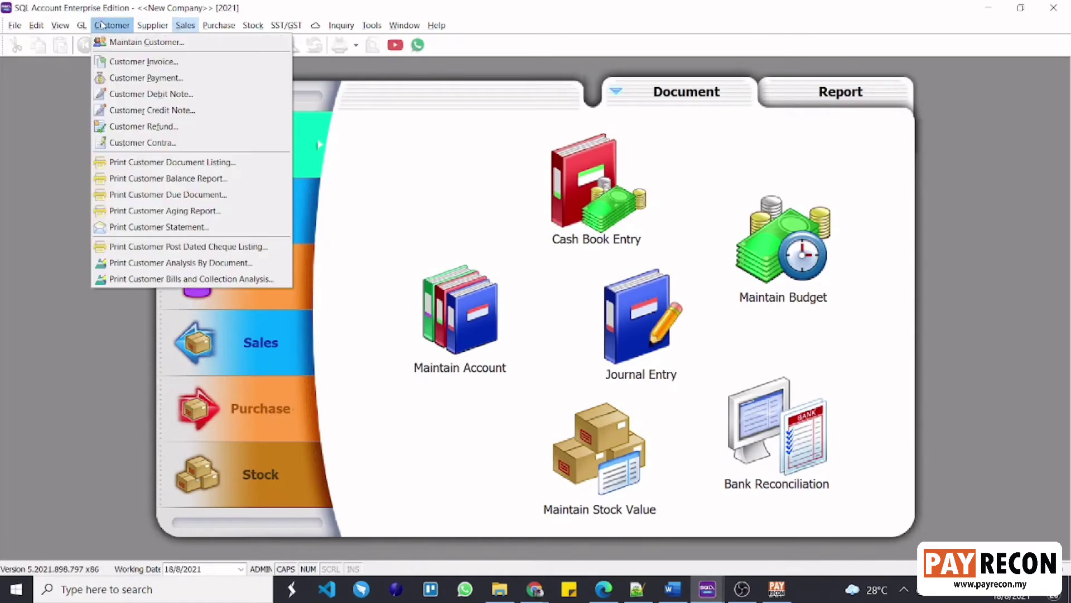
{"action": "left_click", "coordinate": [136, 77]}
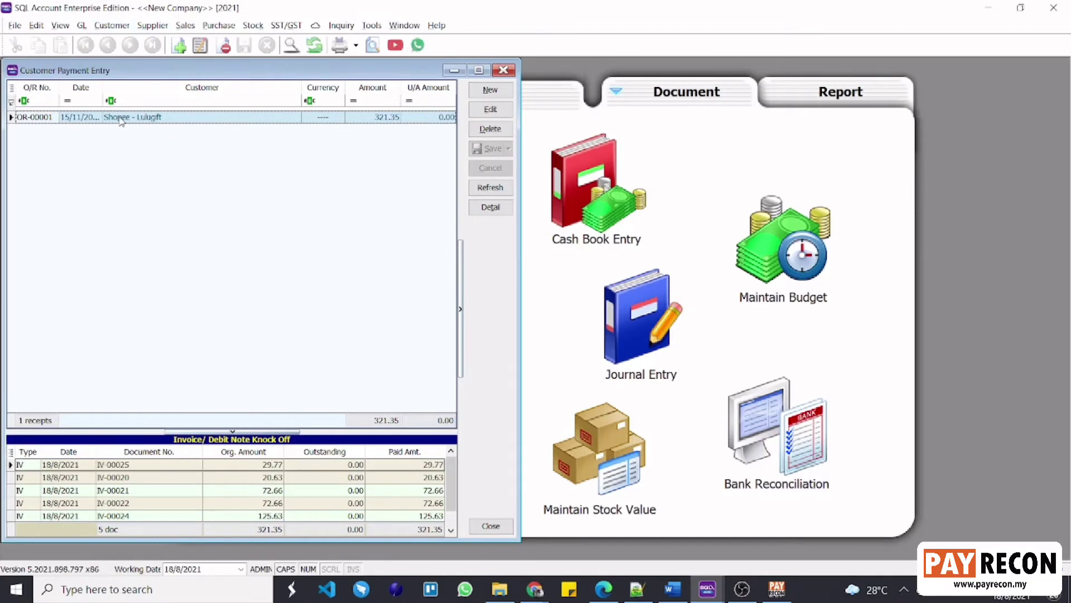
{"action": "double_click", "coordinate": [122, 117]}
{"action": "double_click", "coordinate": [479, 70]}
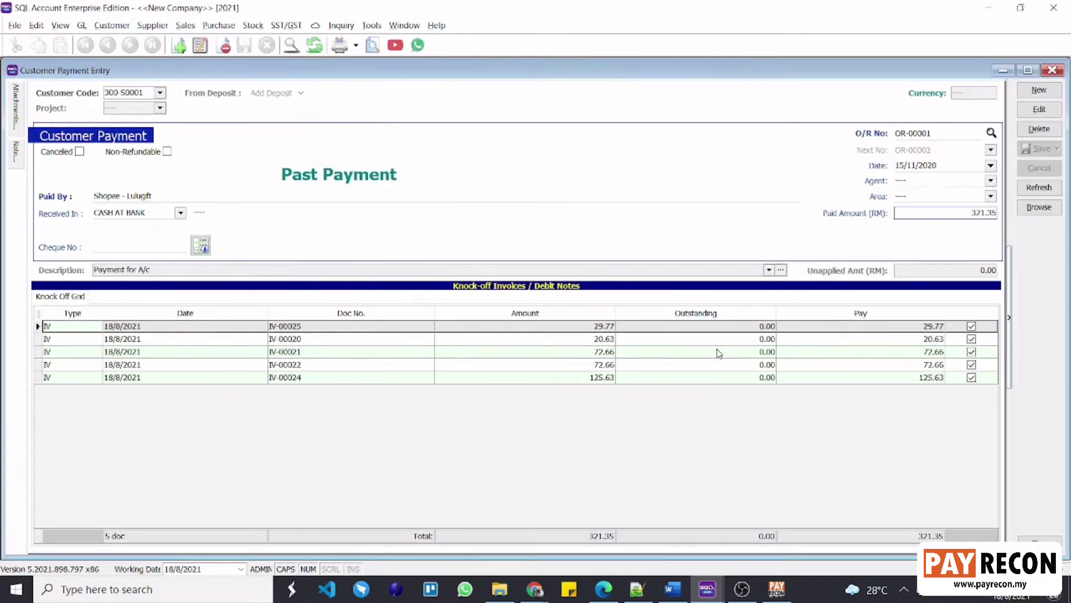
{"action": "left_click", "coordinate": [912, 133]}
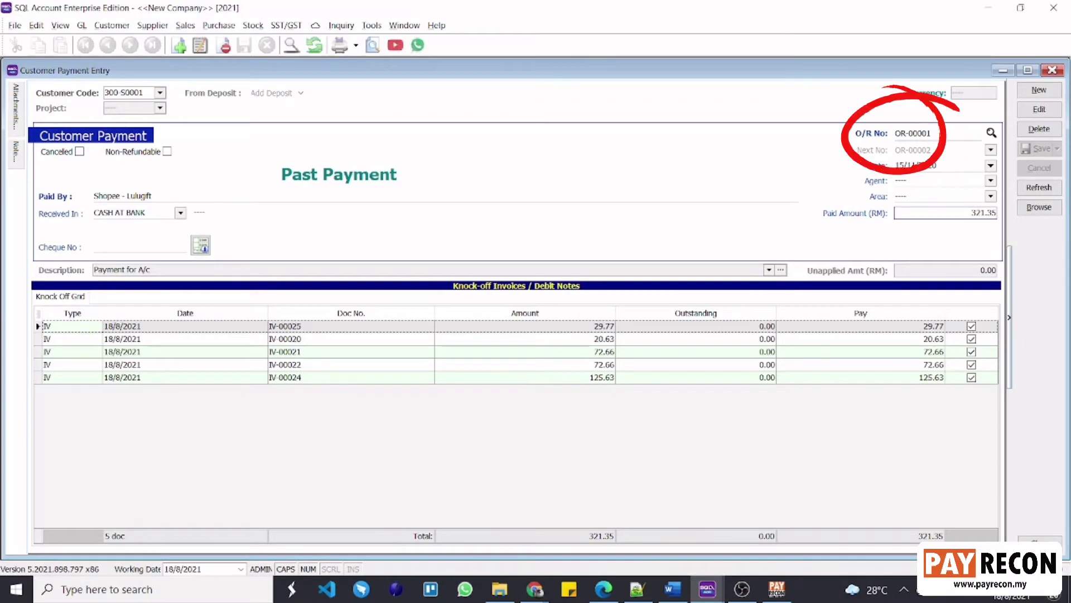
{"action": "left_click", "coordinate": [571, 460]}
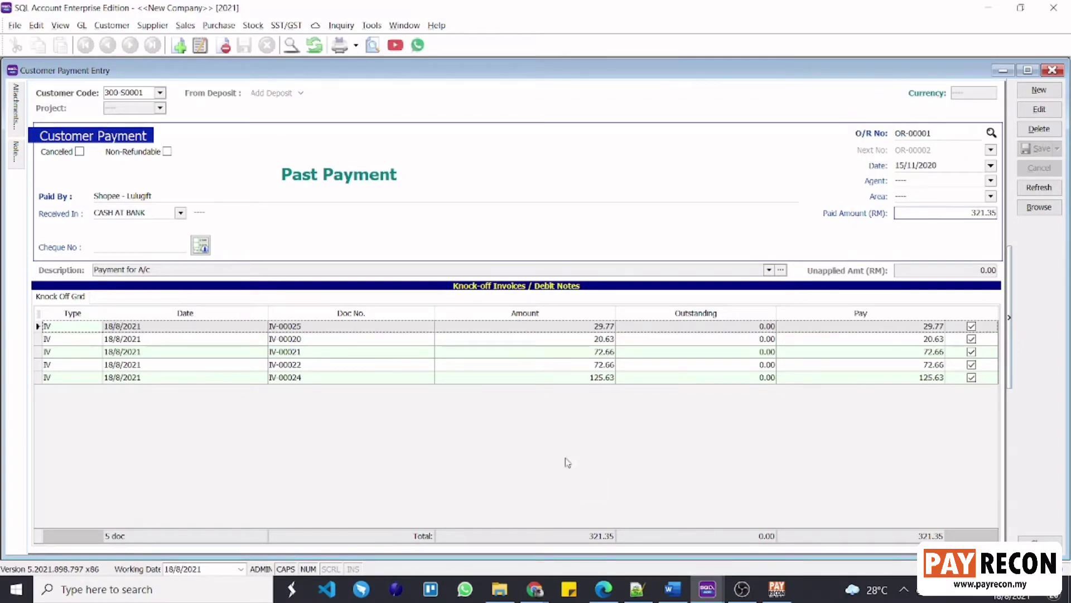
{"action": "mouse_move", "coordinate": [535, 588]}
{"action": "left_click", "coordinate": [594, 556]}
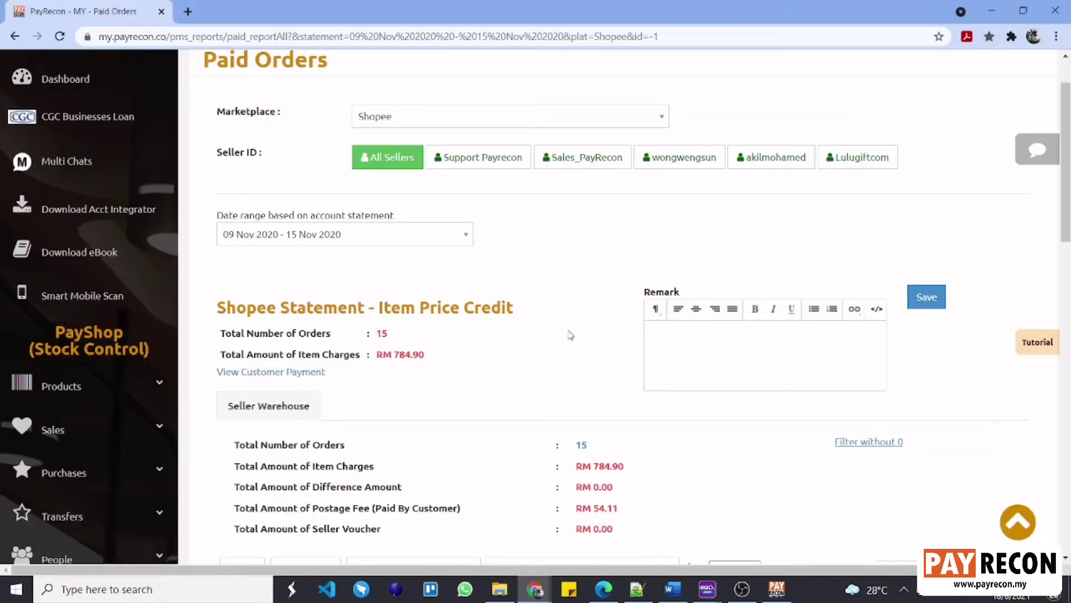
Reload Paid Orders and check payment OR-00001 against the invoices in rows 6 to 9.
{"action": "left_click", "coordinate": [59, 36]}
{"action": "left_click", "coordinate": [588, 142]}
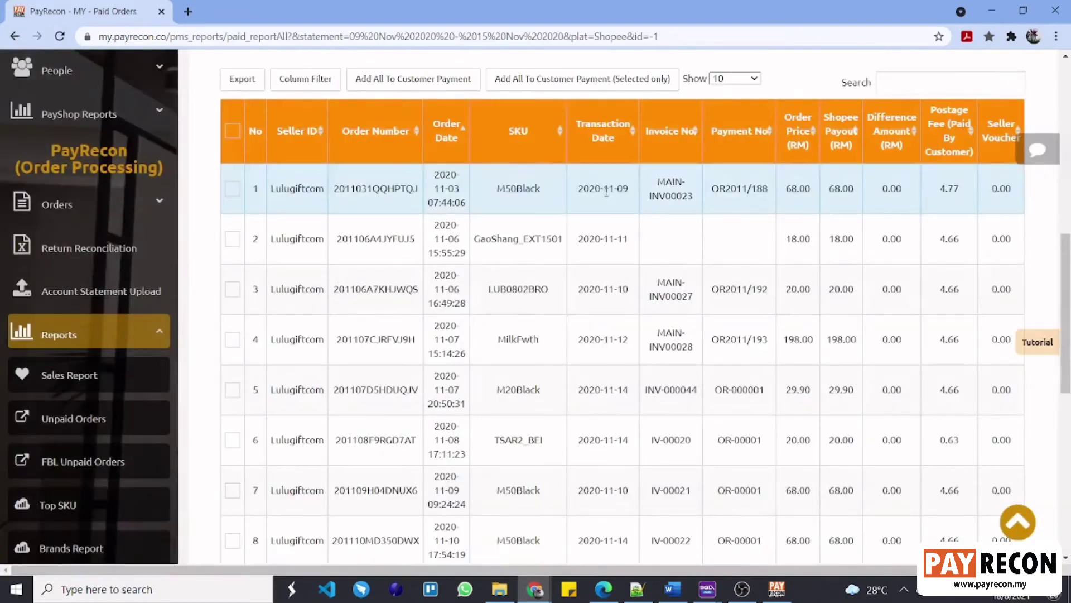
{"action": "scroll", "coordinate": [780, 240], "scroll_direction": "down", "scroll_amount": 4}
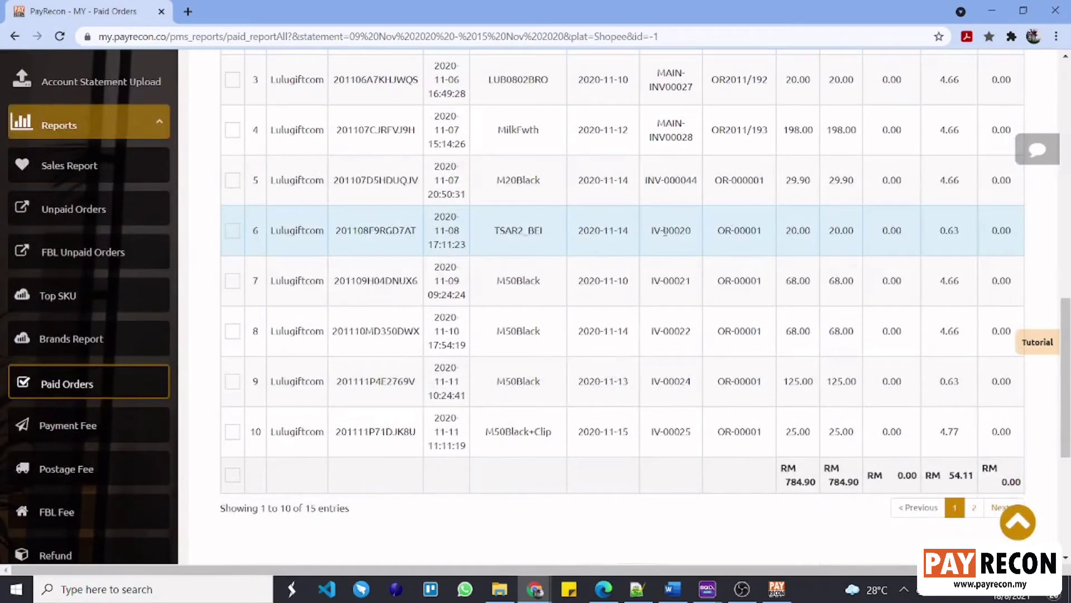
{"action": "left_click_drag", "start_coordinate": [656, 231], "coordinate": [736, 247]}
{"action": "left_click", "coordinate": [685, 252]}
{"action": "left_click", "coordinate": [732, 279]}
{"action": "triple_click", "coordinate": [733, 279]}
{"action": "triple_click", "coordinate": [740, 329]}
{"action": "double_click", "coordinate": [740, 383]}
{"action": "triple_click", "coordinate": [741, 383]}
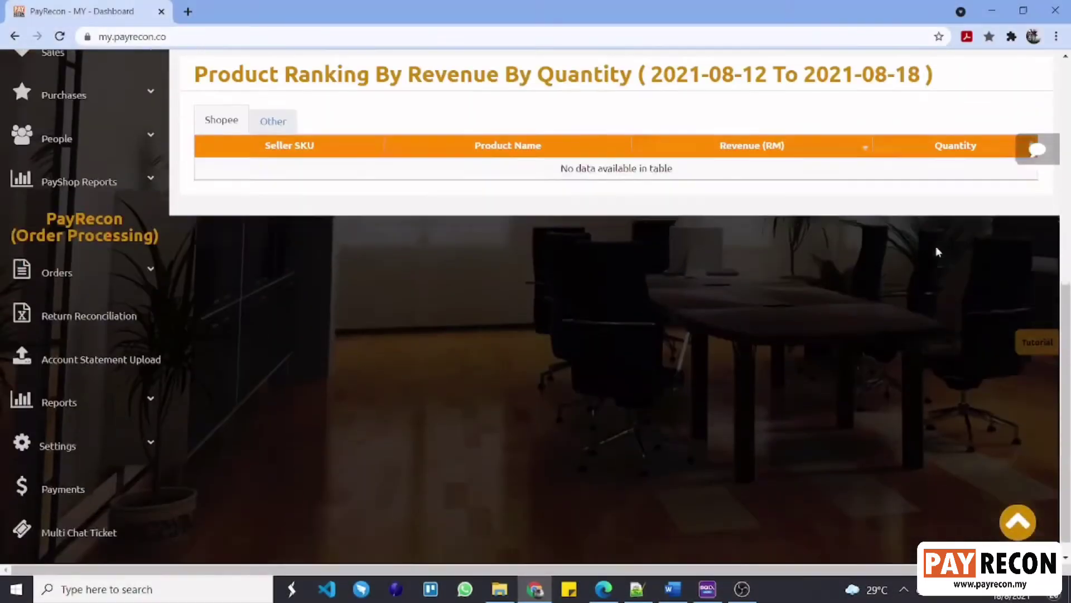
Open the Return Reconciliation Report from the reports section.
{"action": "scroll", "coordinate": [938, 249], "scroll_direction": "down", "scroll_amount": 1}
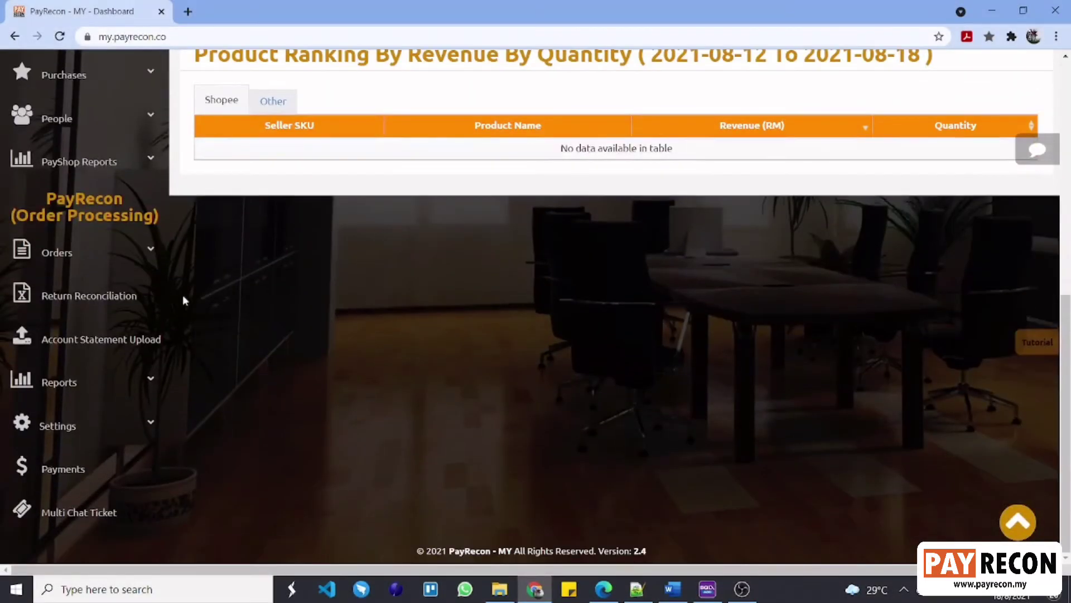
{"action": "left_click", "coordinate": [113, 390]}
{"action": "scroll", "coordinate": [117, 389], "scroll_direction": "down", "scroll_amount": 6}
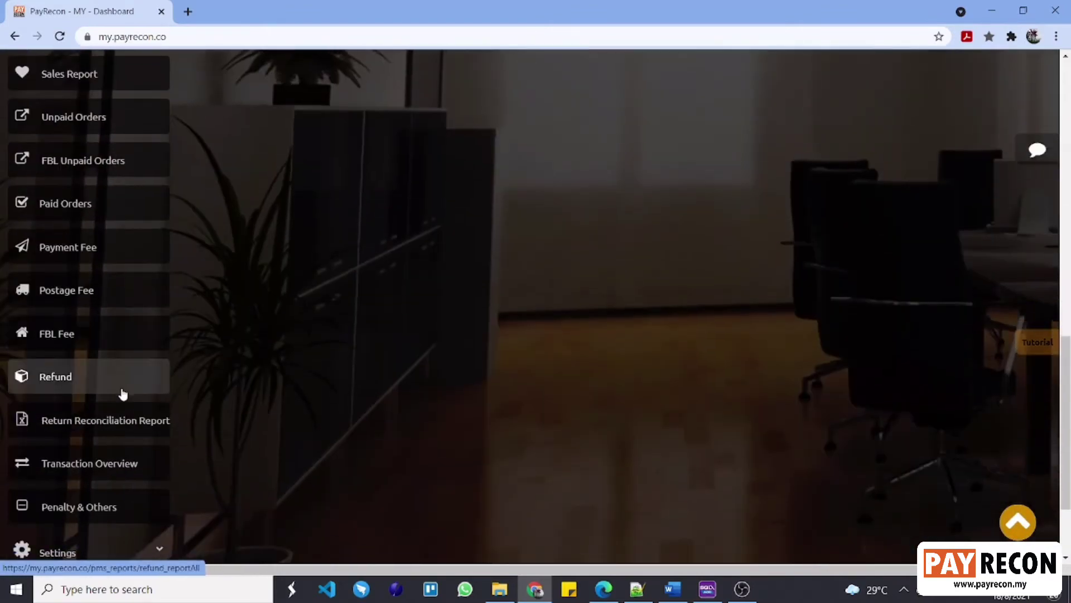
{"action": "left_click", "coordinate": [80, 422]}
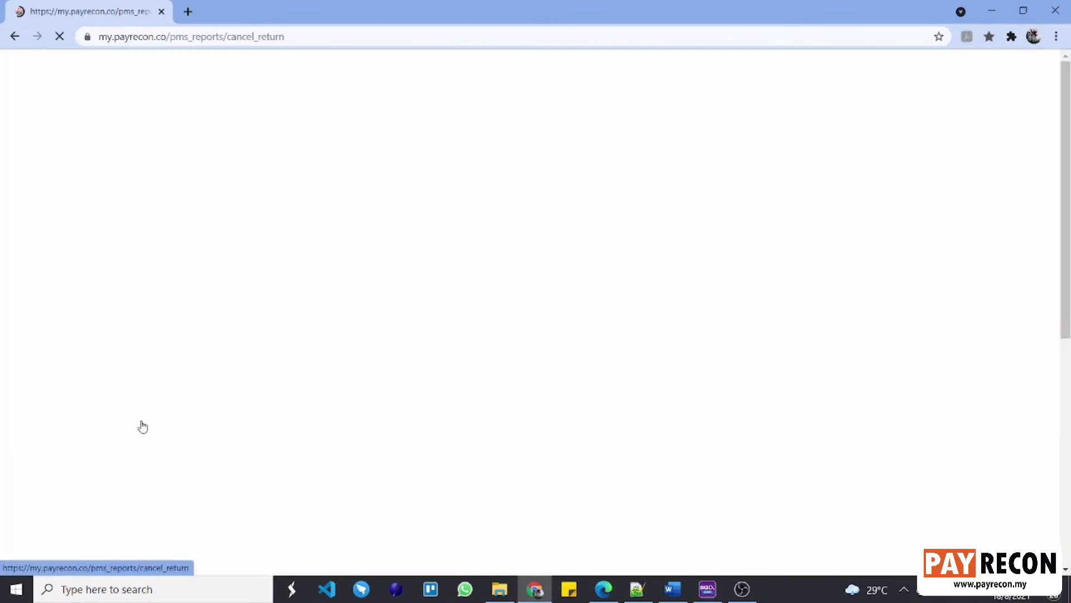
{"action": "scroll", "coordinate": [781, 253], "scroll_direction": "down", "scroll_amount": 4}
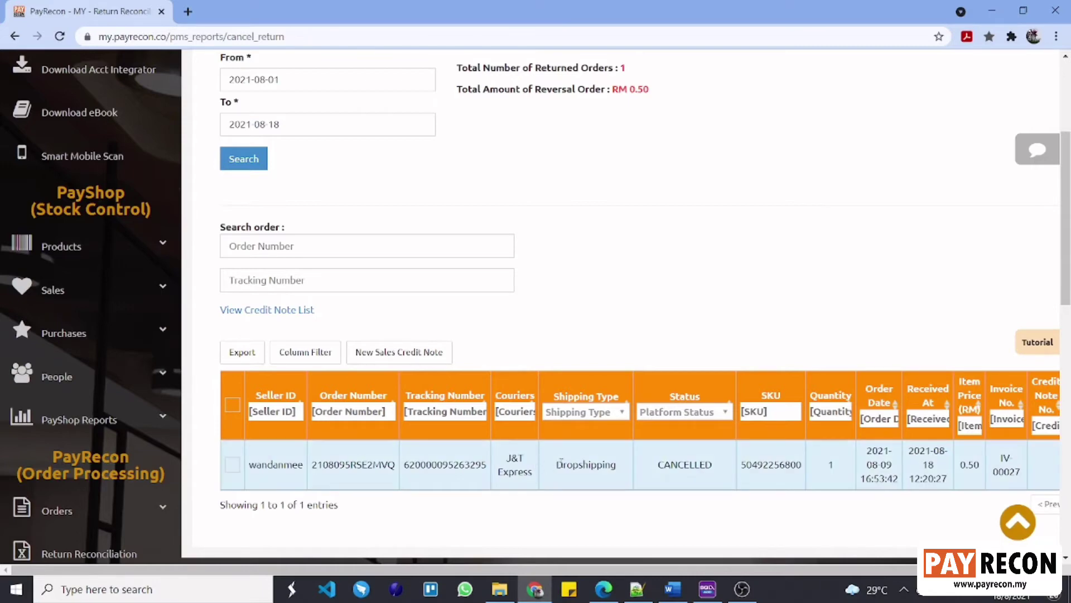
{"action": "scroll", "coordinate": [663, 300], "scroll_direction": "up", "scroll_amount": 1}
{"action": "scroll", "coordinate": [663, 300], "scroll_direction": "down", "scroll_amount": 1}
{"action": "scroll", "coordinate": [663, 299], "scroll_direction": "up", "scroll_amount": 2}
{"action": "scroll", "coordinate": [663, 300], "scroll_direction": "down", "scroll_amount": 2}
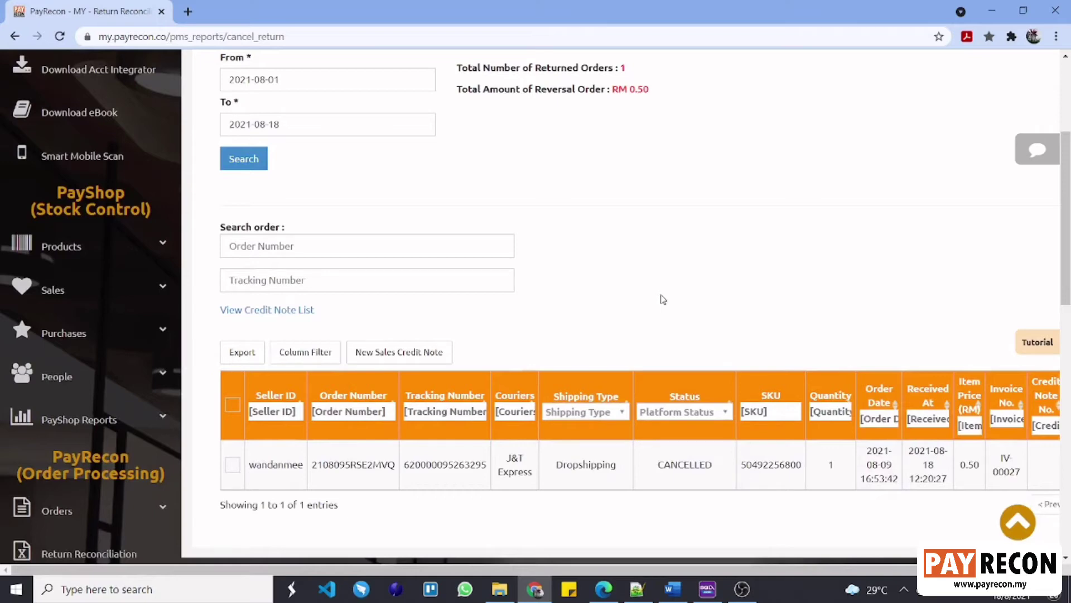
{"action": "scroll", "coordinate": [663, 300], "scroll_direction": "up", "scroll_amount": 3}
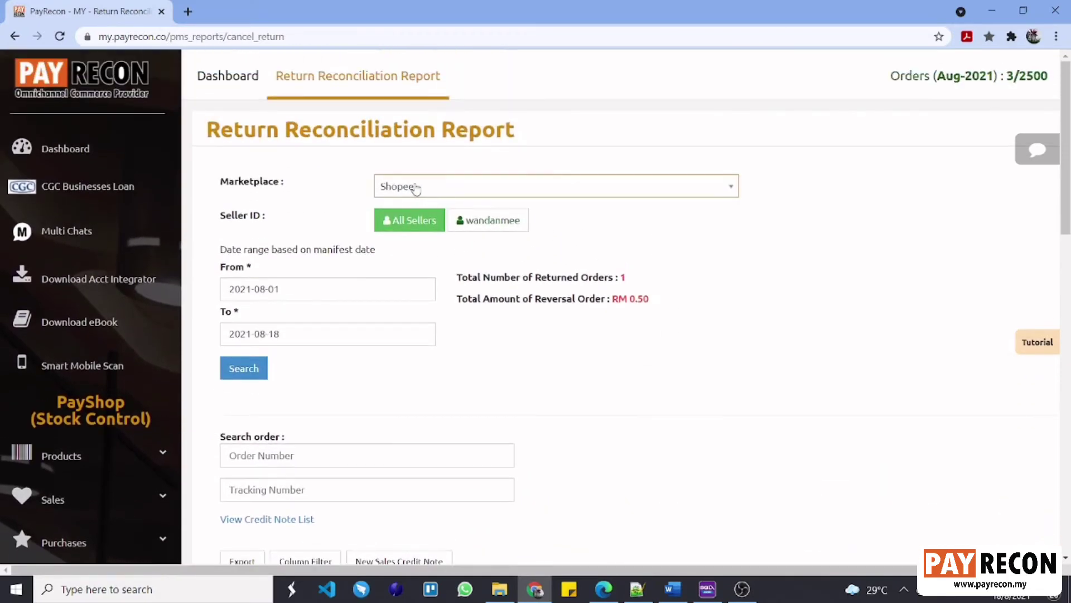
Keep Shopee as marketplace and locate the cancelled order with invoice IV-00027.
{"action": "left_click", "coordinate": [392, 190]}
{"action": "left_click", "coordinate": [407, 209]}
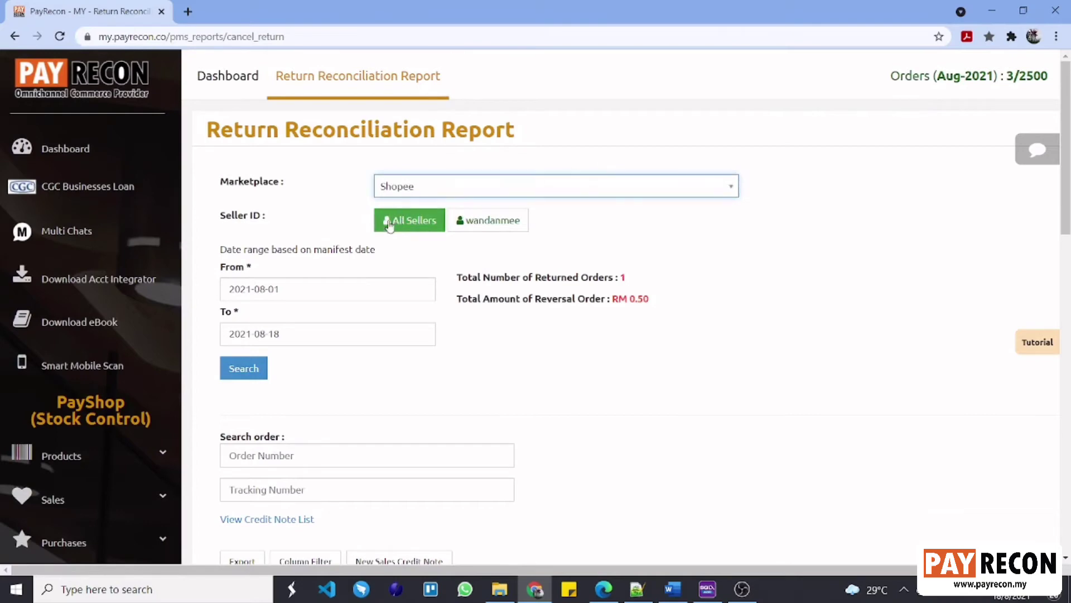
{"action": "scroll", "coordinate": [262, 223], "scroll_direction": "down", "scroll_amount": 1}
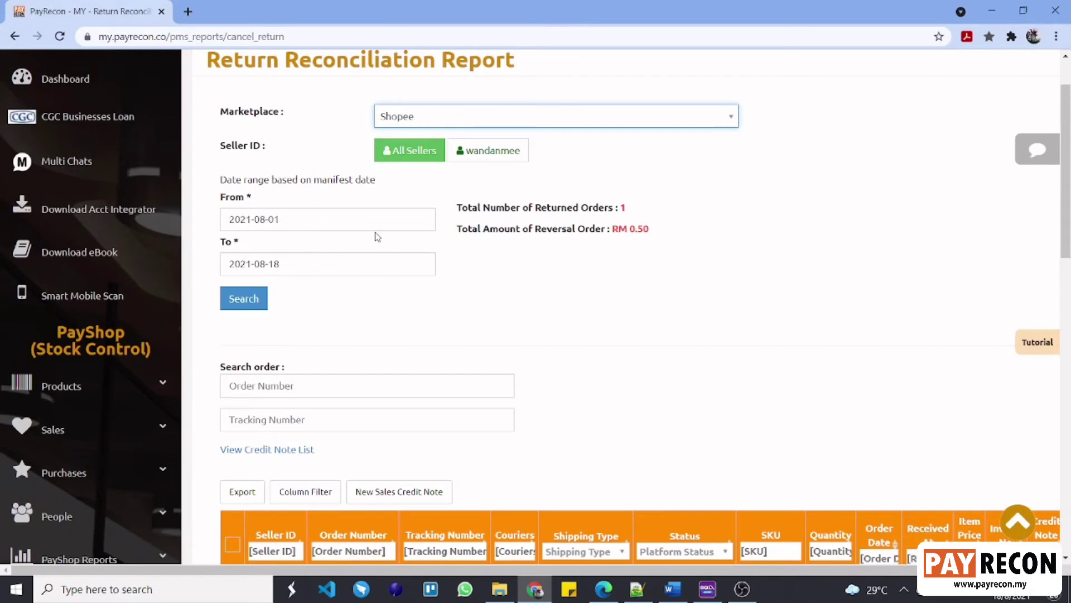
{"action": "scroll", "coordinate": [584, 314], "scroll_direction": "down", "scroll_amount": 3}
{"action": "scroll", "coordinate": [585, 316], "scroll_direction": "up", "scroll_amount": 1}
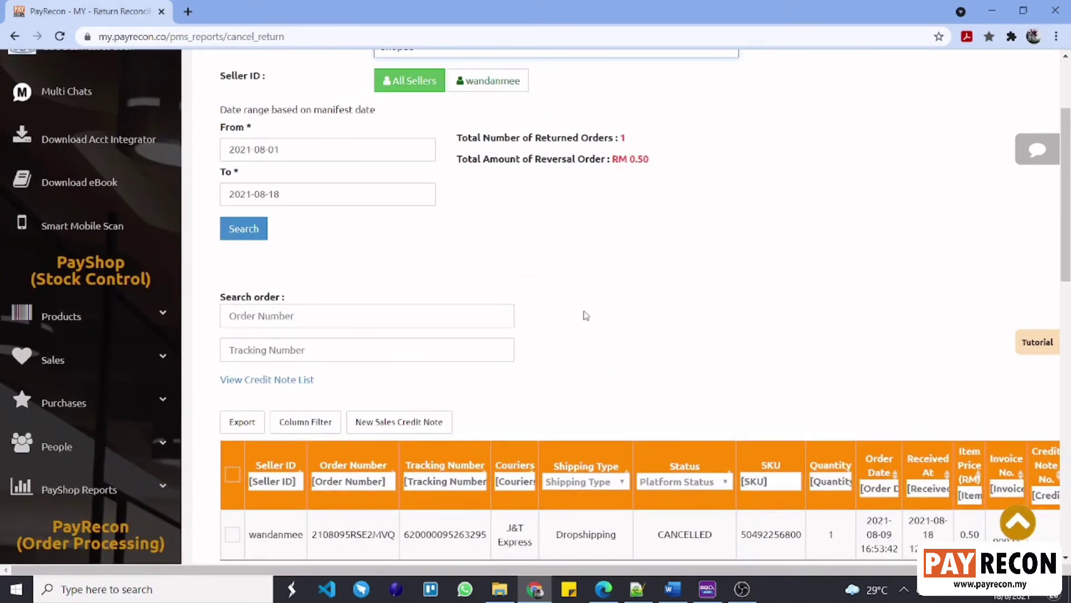
{"action": "scroll", "coordinate": [720, 309], "scroll_direction": "down", "scroll_amount": 2}
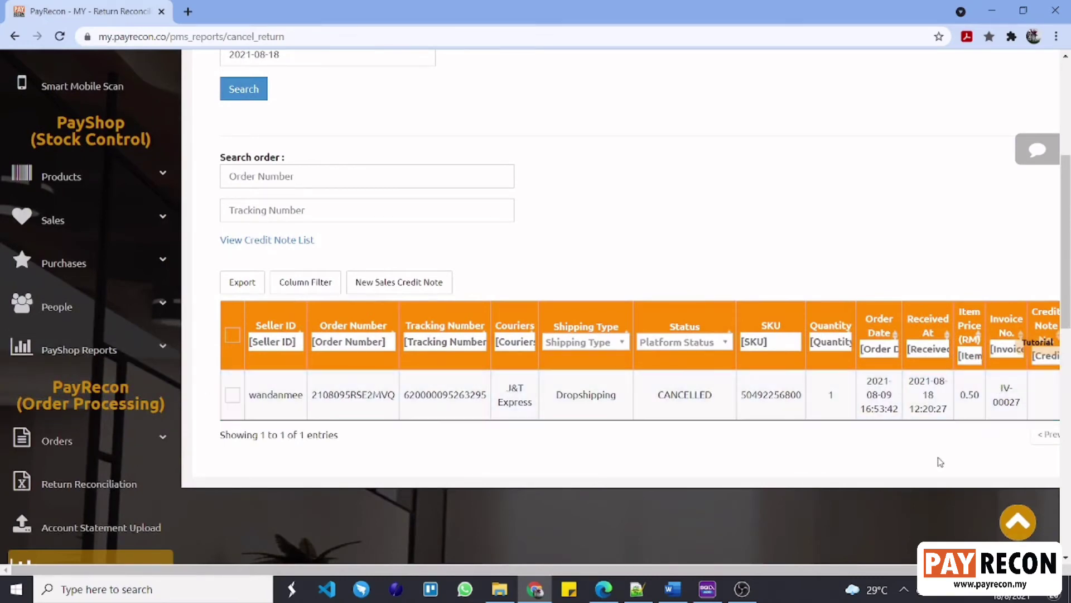
{"action": "left_click_drag", "start_coordinate": [884, 570], "coordinate": [974, 569]}
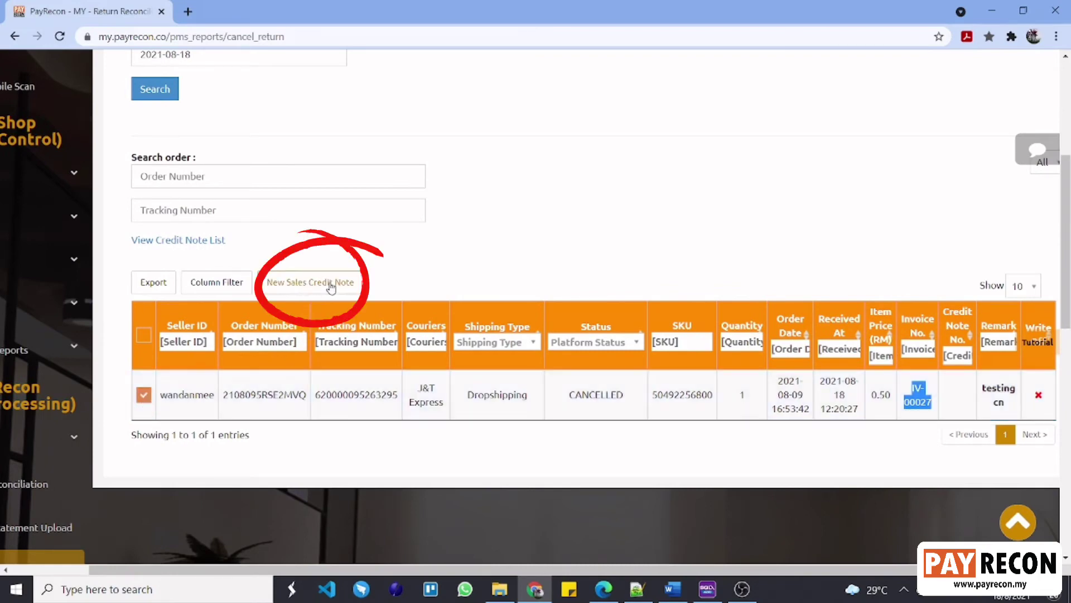
Generate a sales credit note for cancelled order IV-00027 and check it in the credit note list.
{"action": "left_click", "coordinate": [311, 286]}
{"action": "left_click", "coordinate": [267, 379]}
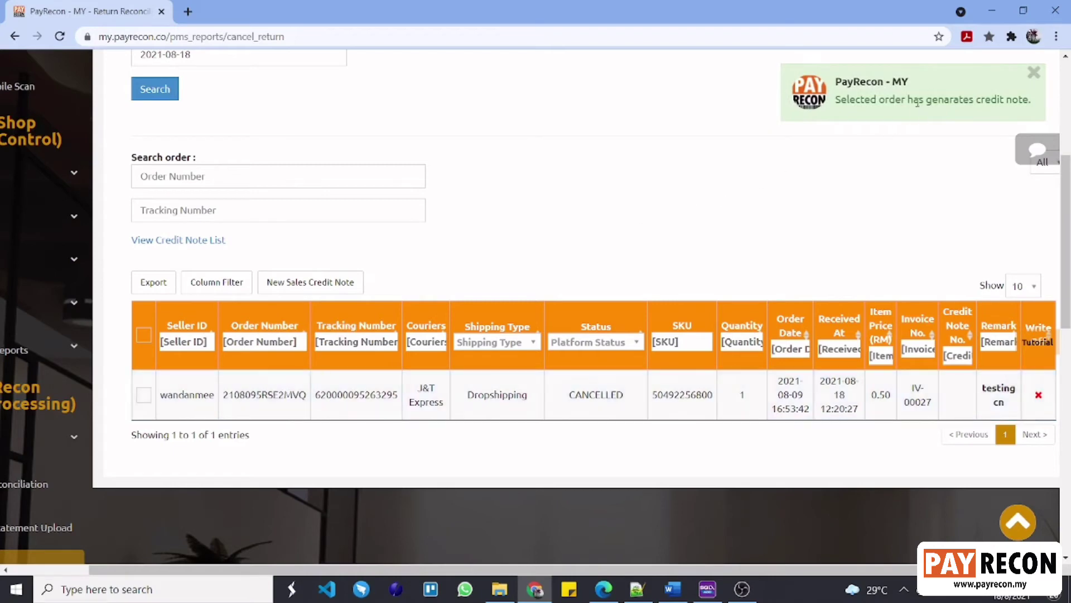
{"action": "left_click", "coordinate": [157, 240]}
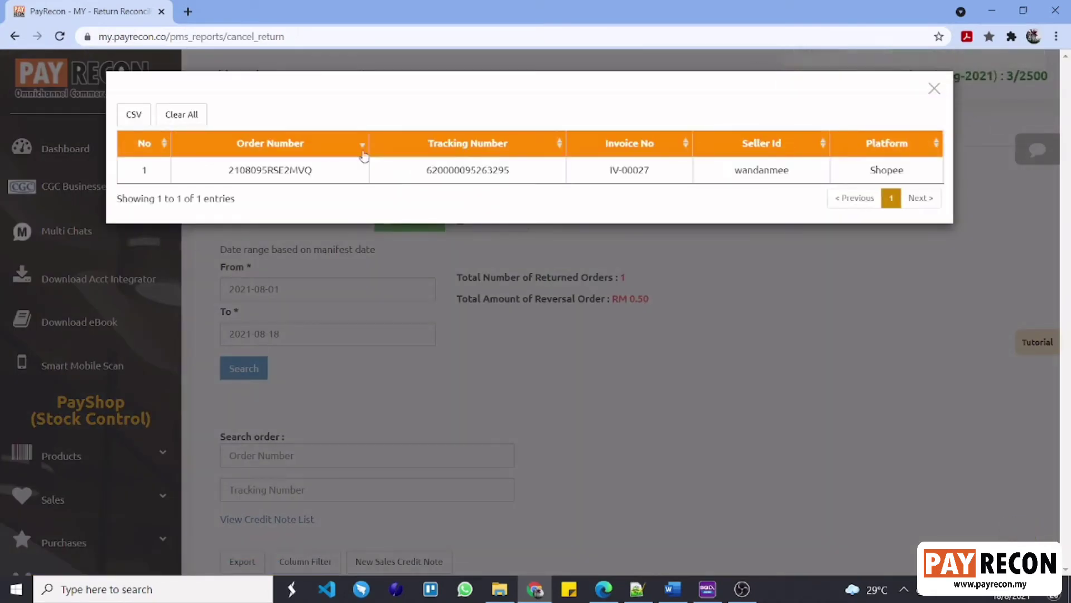
{"action": "left_click", "coordinate": [934, 89]}
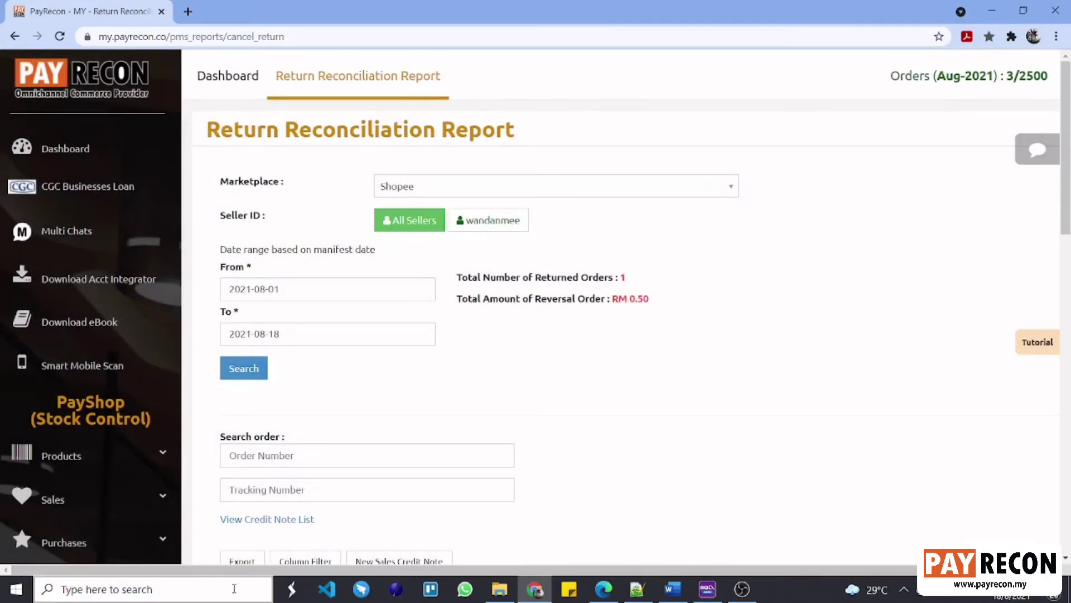
Launch PayRecon Integrator from the Windows search.
{"action": "left_click", "coordinate": [264, 593]}
{"action": "type", "text": "in"}
{"action": "left_click", "coordinate": [100, 265]}
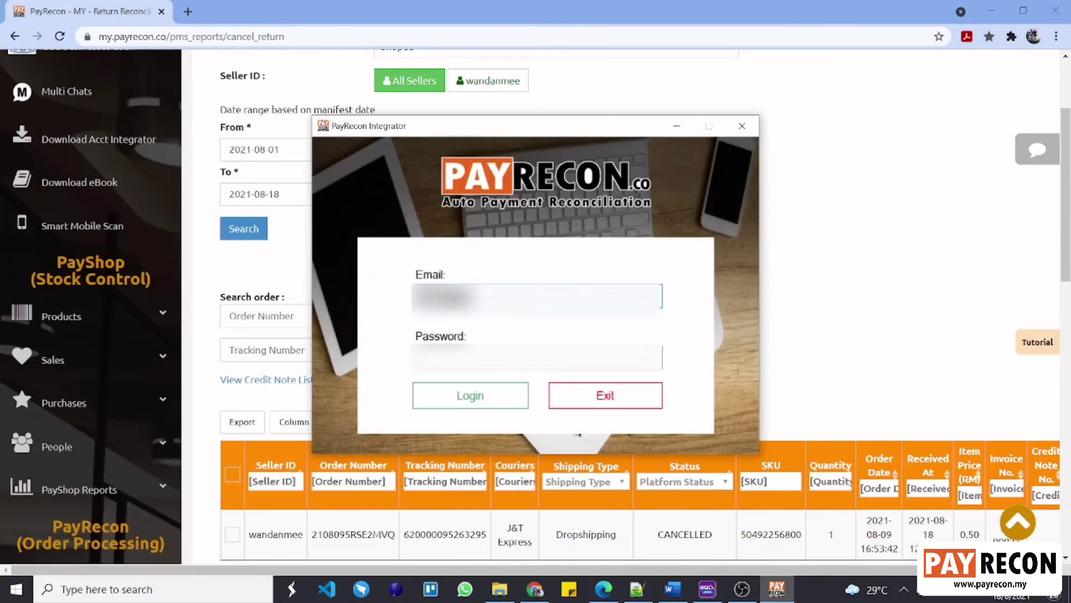
Log in and submit the cancelled order to accounting as credit note CN-00001.
{"action": "key", "text": "Return"}
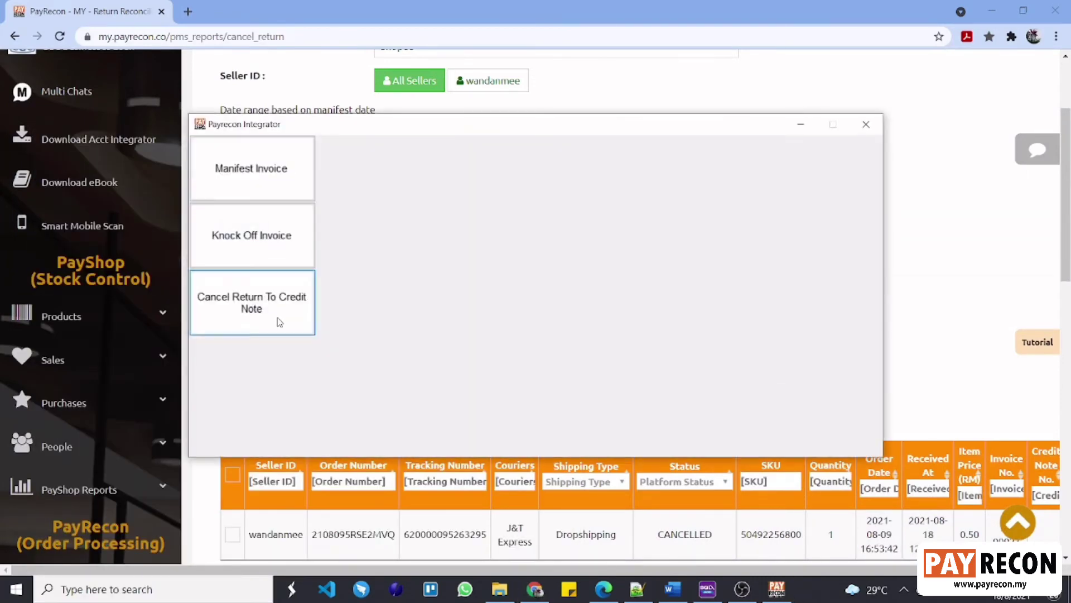
{"action": "left_click", "coordinate": [279, 322]}
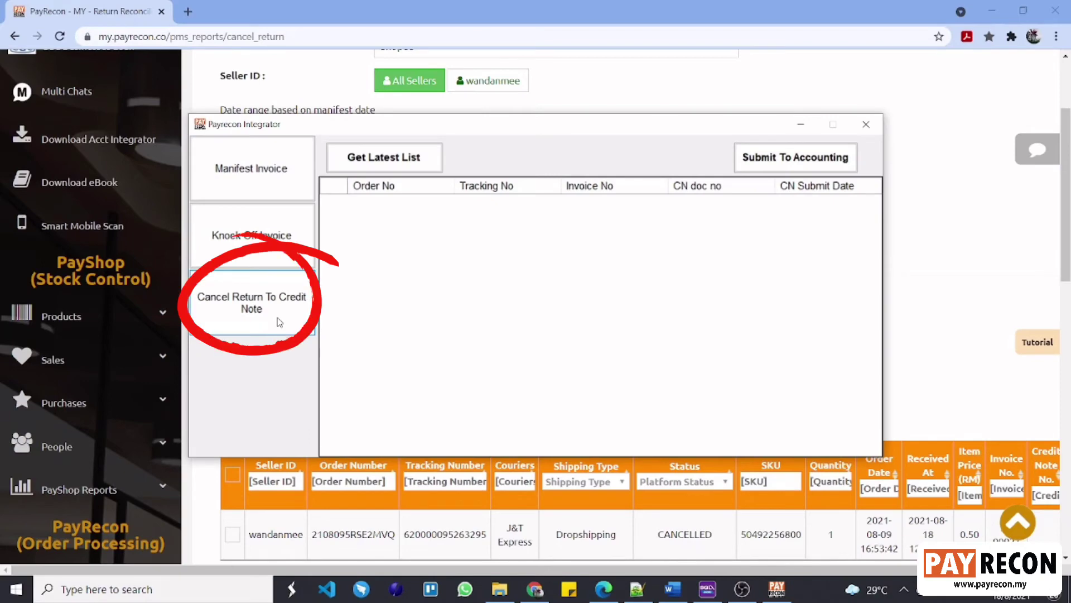
{"action": "left_click", "coordinate": [410, 162]}
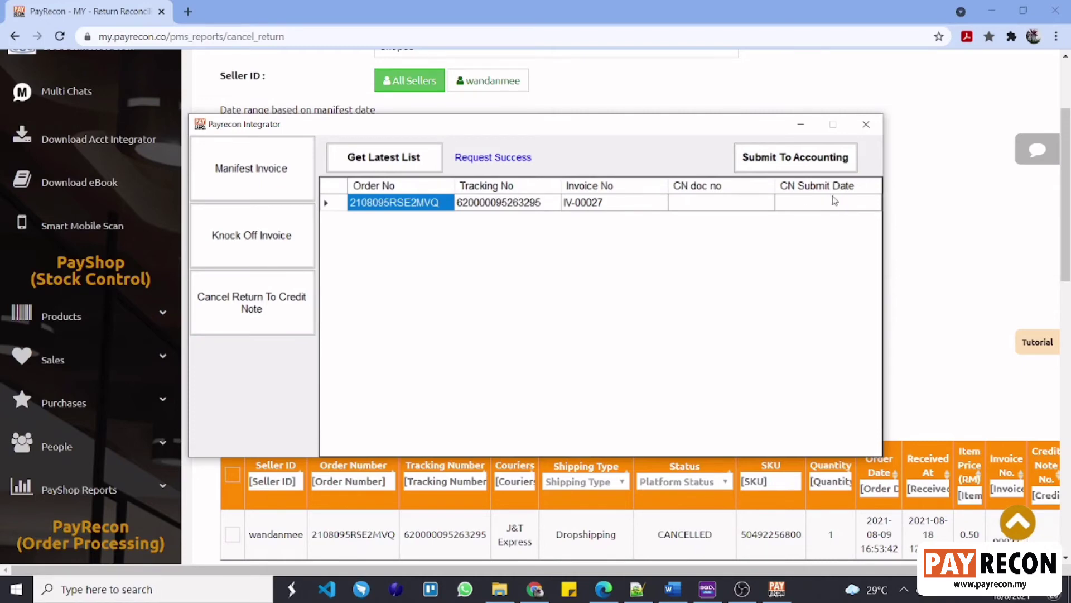
{"action": "left_click", "coordinate": [818, 162]}
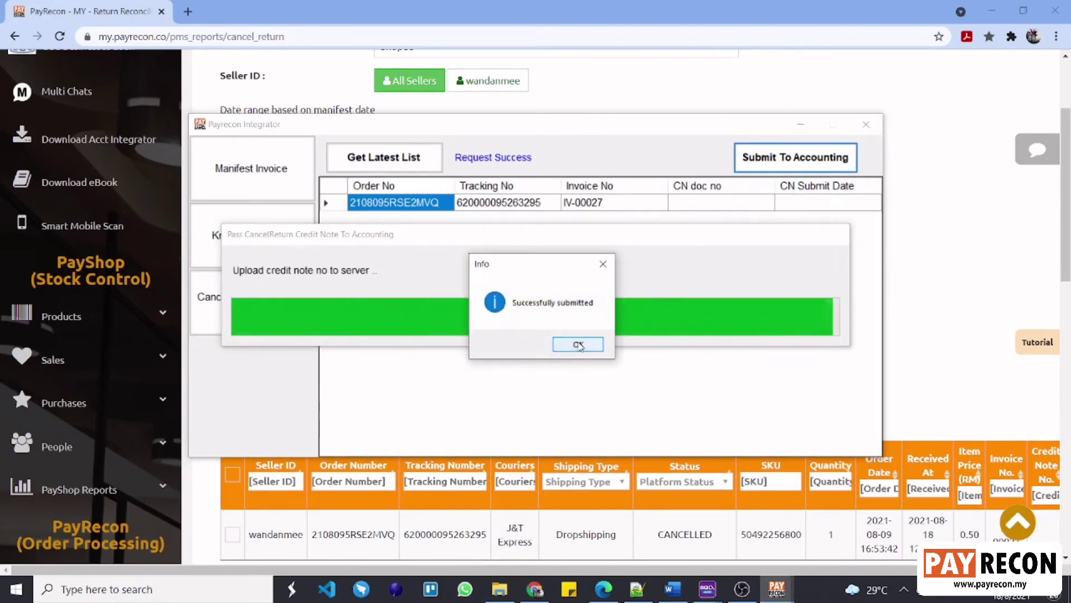
{"action": "left_click", "coordinate": [578, 344]}
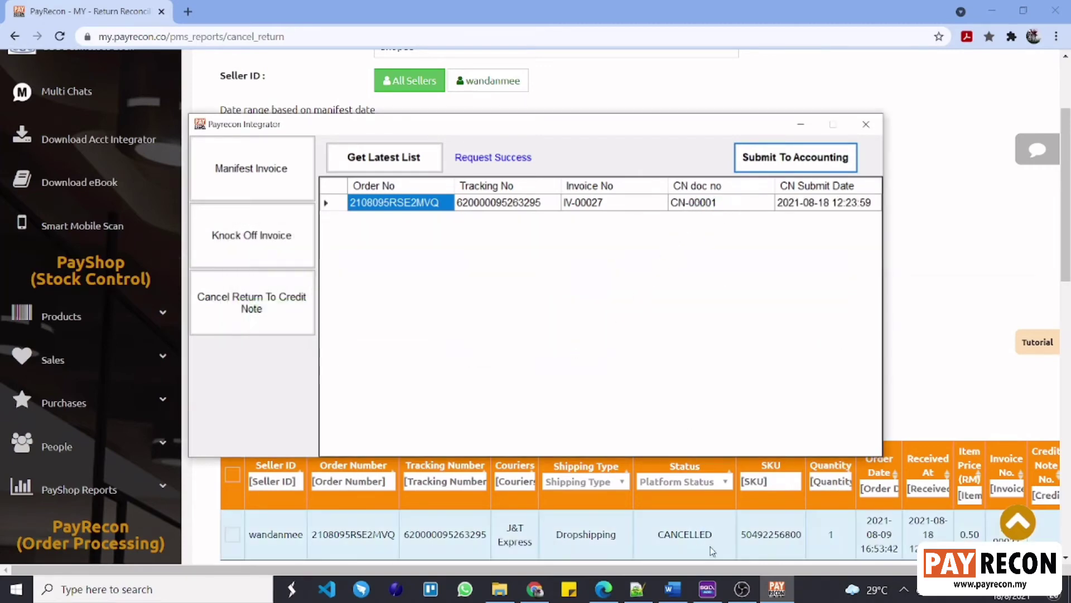
{"action": "left_click", "coordinate": [708, 588]}
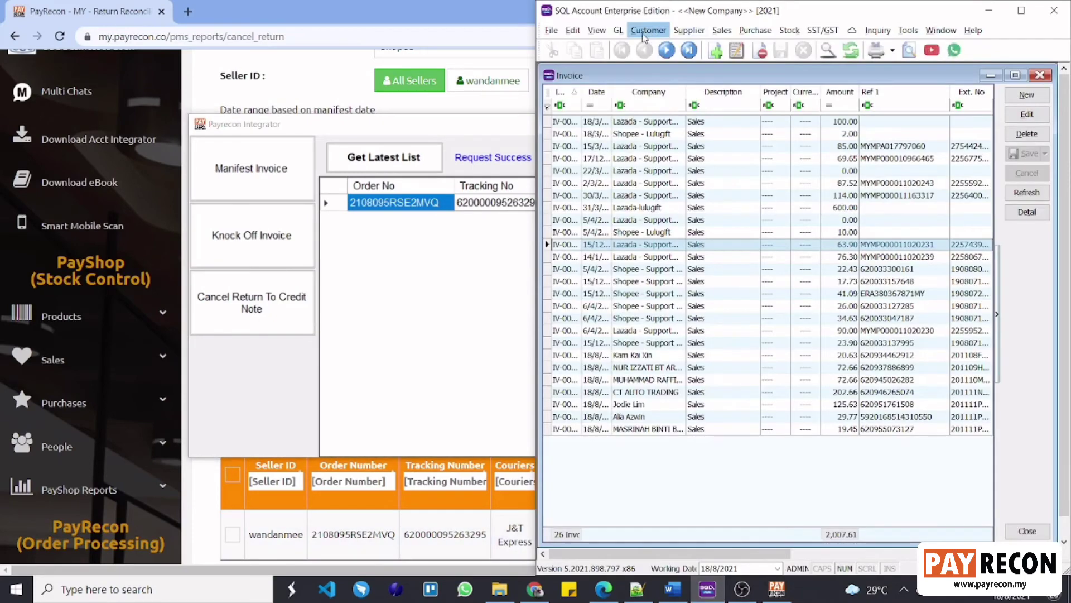
Open the maximized Sales Credit Note list and open CN-00001 for Shopee-Wandanmee, 0.50.
{"action": "left_click", "coordinate": [723, 30]}
{"action": "mouse_move", "coordinate": [755, 31]}
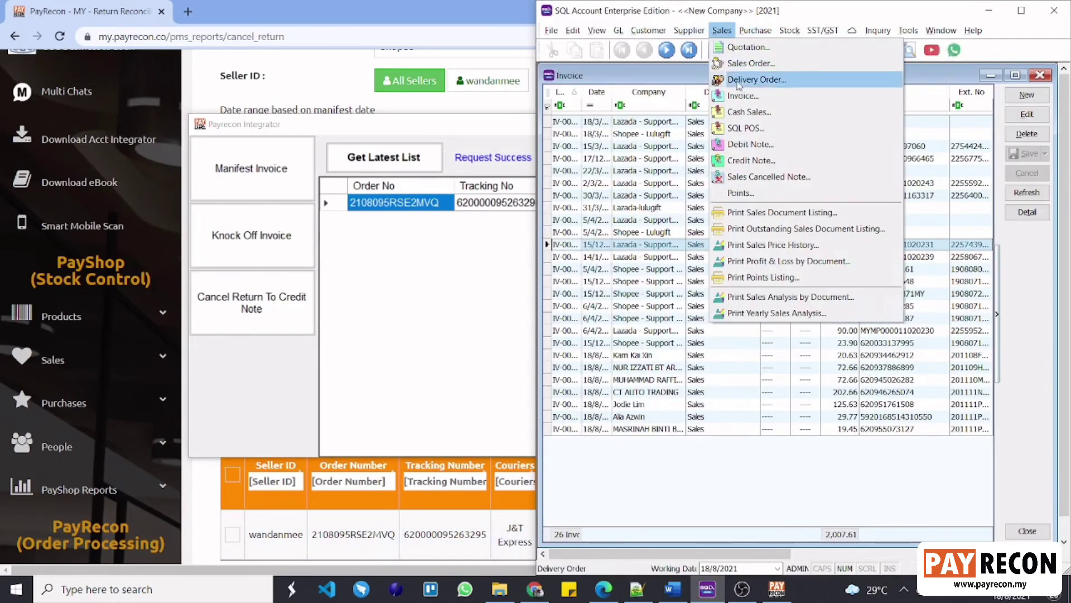
{"action": "left_click", "coordinate": [759, 163]}
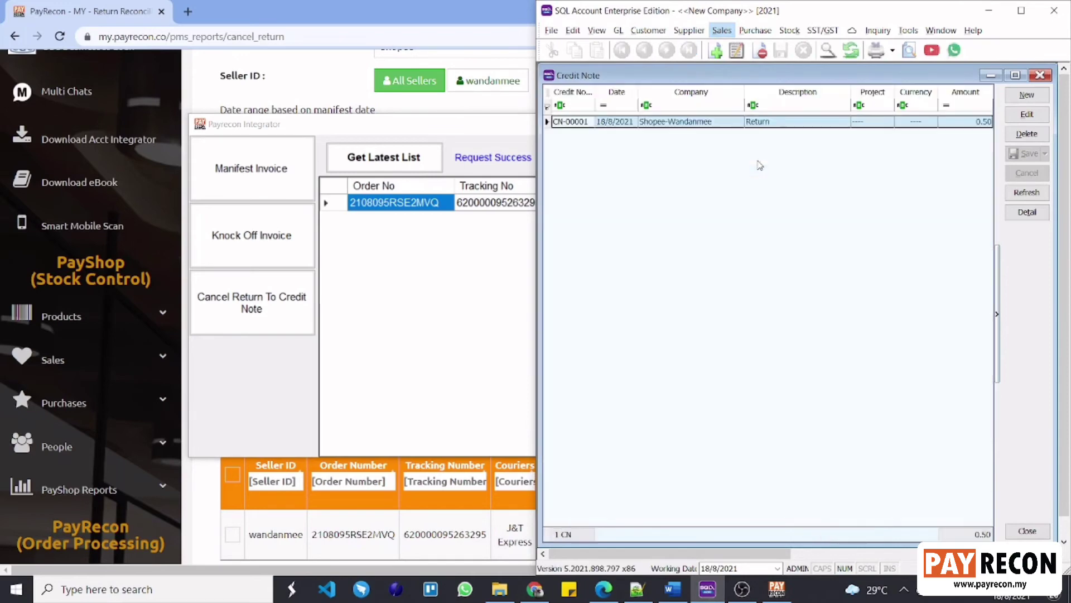
{"action": "left_click", "coordinate": [1021, 11]}
{"action": "left_click", "coordinate": [478, 69]}
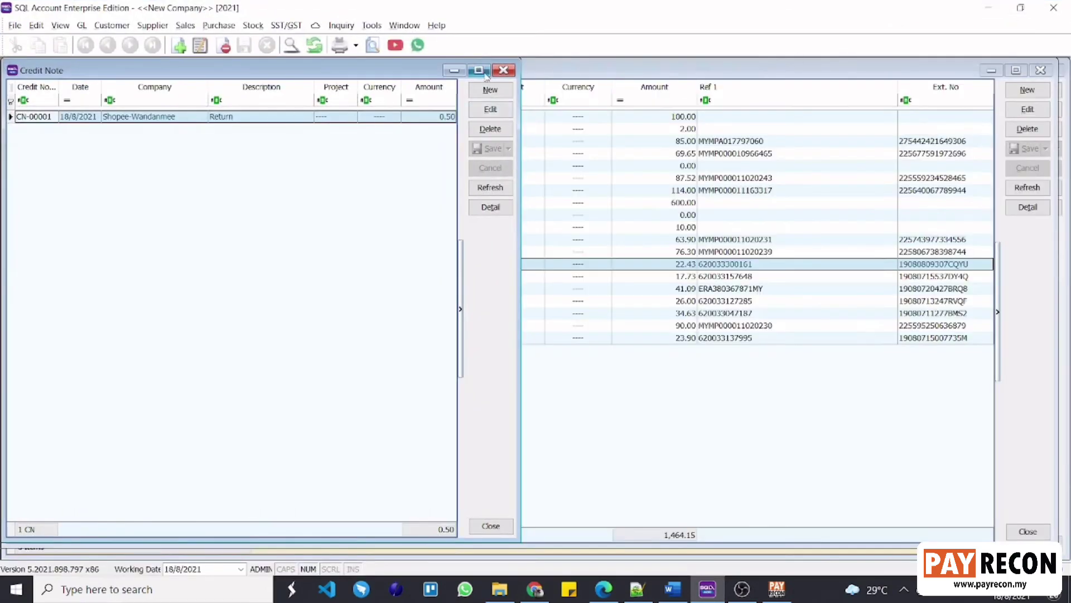
{"action": "double_click", "coordinate": [346, 117]}
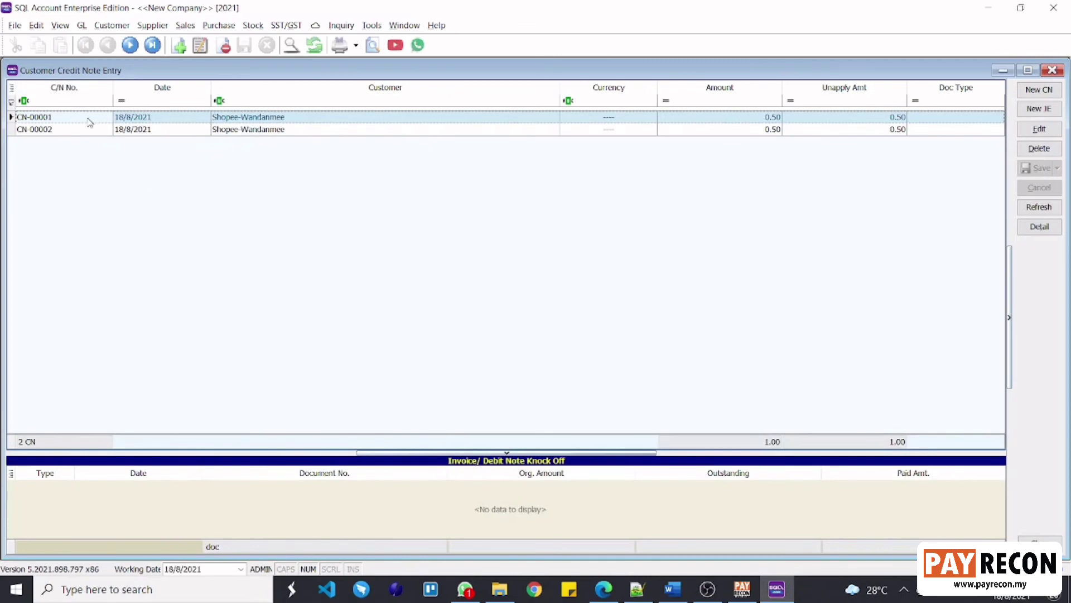
Edit customer credit note CN-00001 to knock off IV-00027 for 0.50, then save.
{"action": "left_click", "coordinate": [112, 25]}
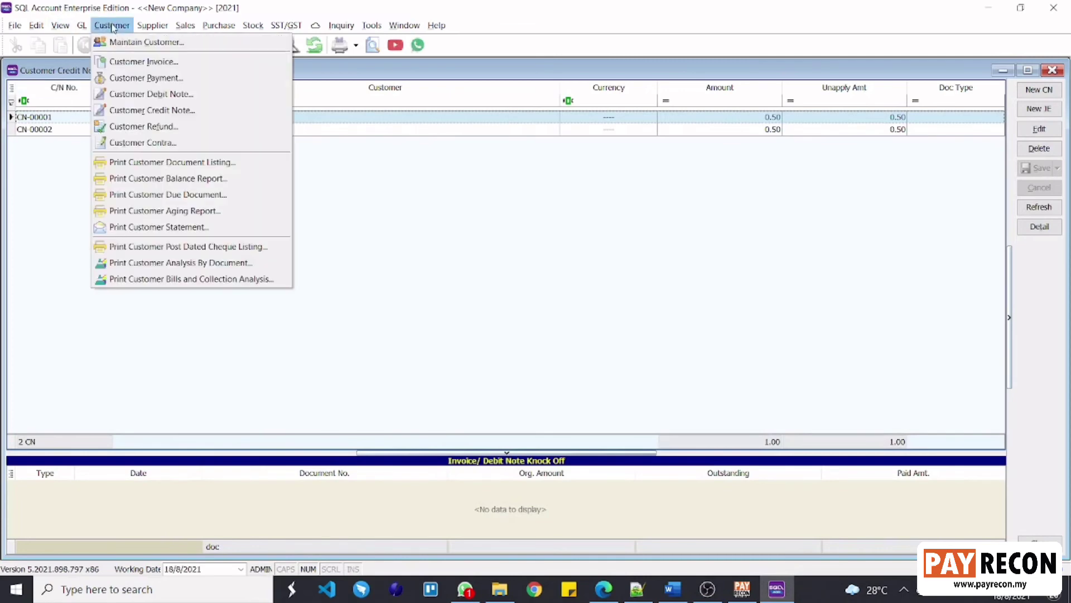
{"action": "left_click", "coordinate": [160, 111]}
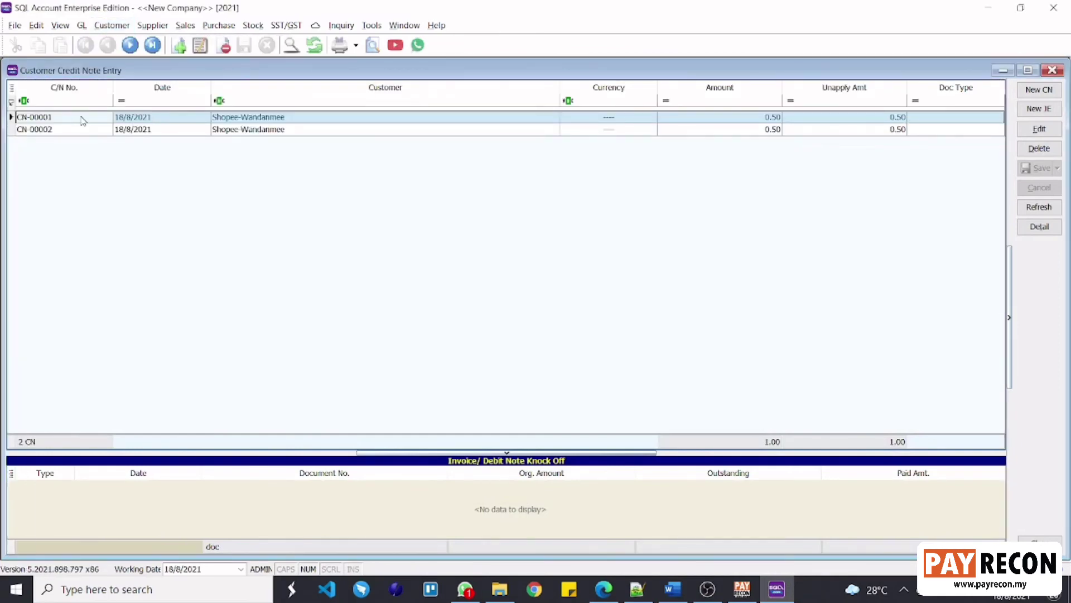
{"action": "double_click", "coordinate": [82, 117]}
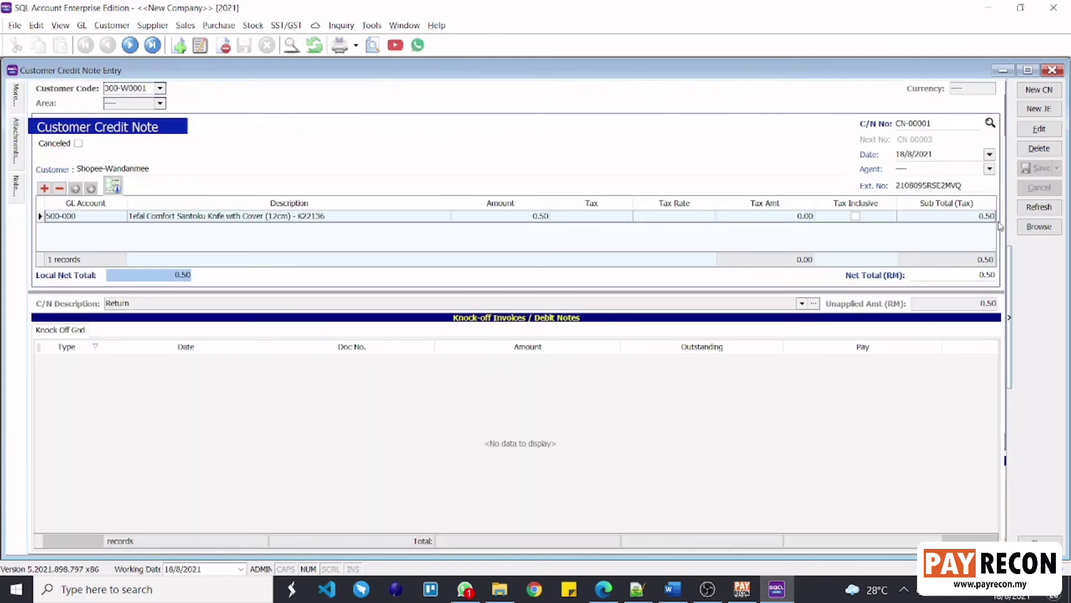
{"action": "left_click", "coordinate": [1039, 129]}
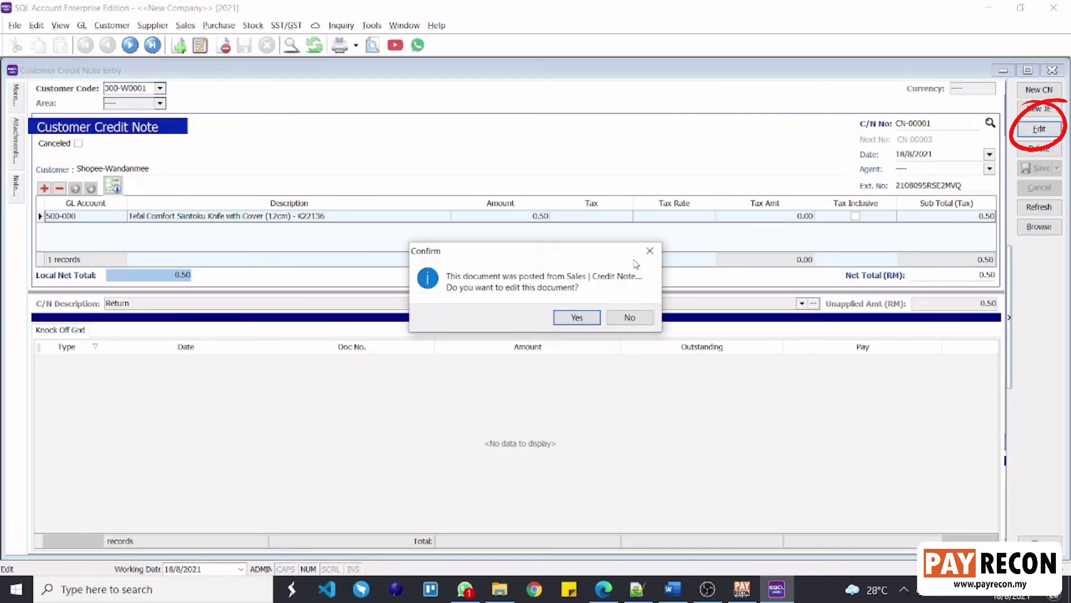
{"action": "left_click", "coordinate": [574, 318]}
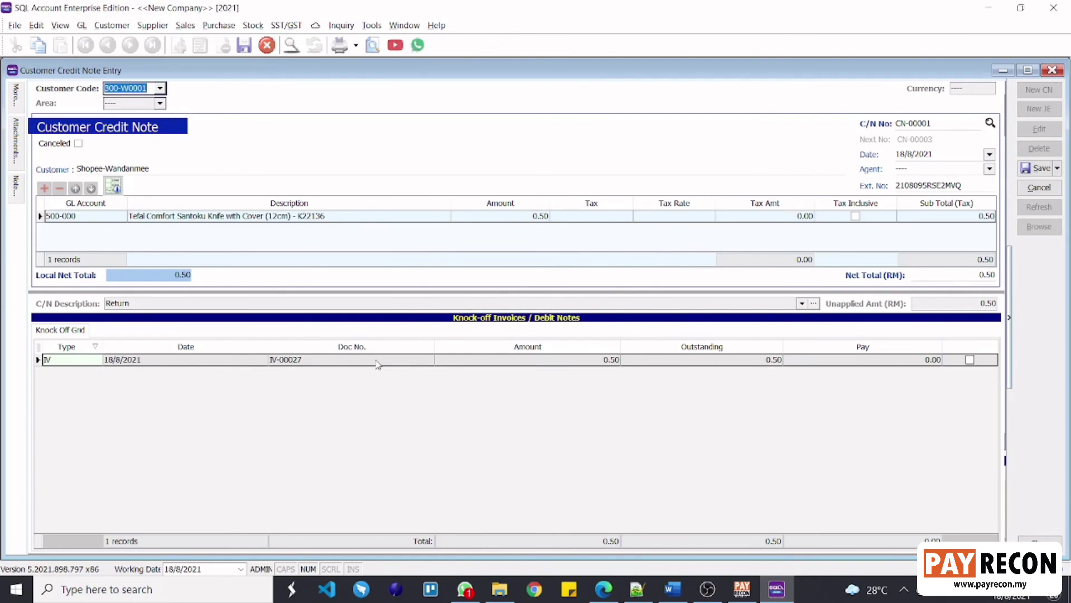
{"action": "left_click", "coordinate": [971, 360]}
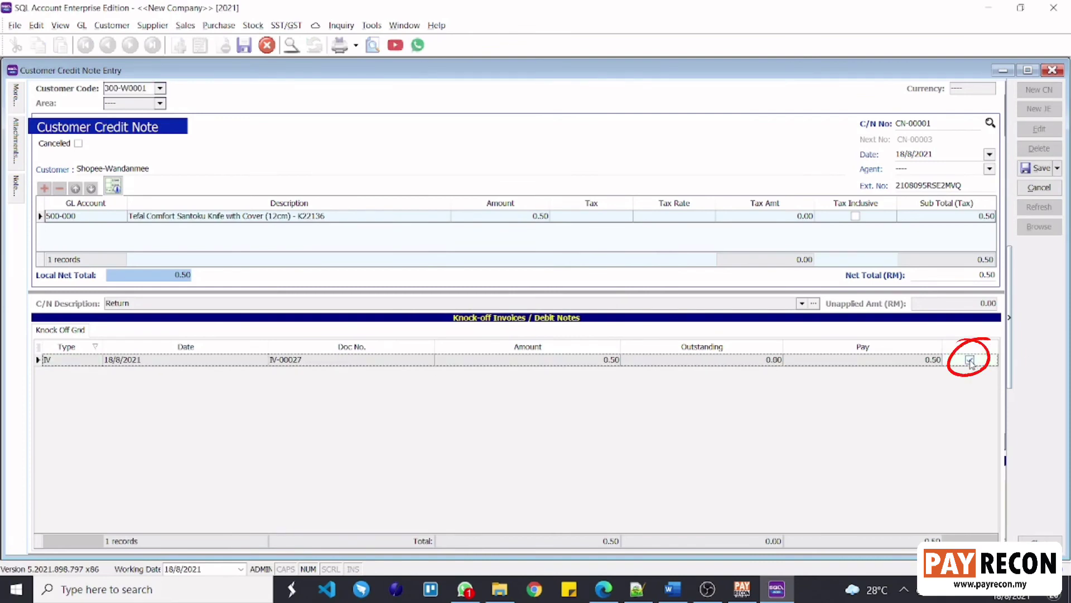
{"action": "left_click", "coordinate": [1041, 168]}
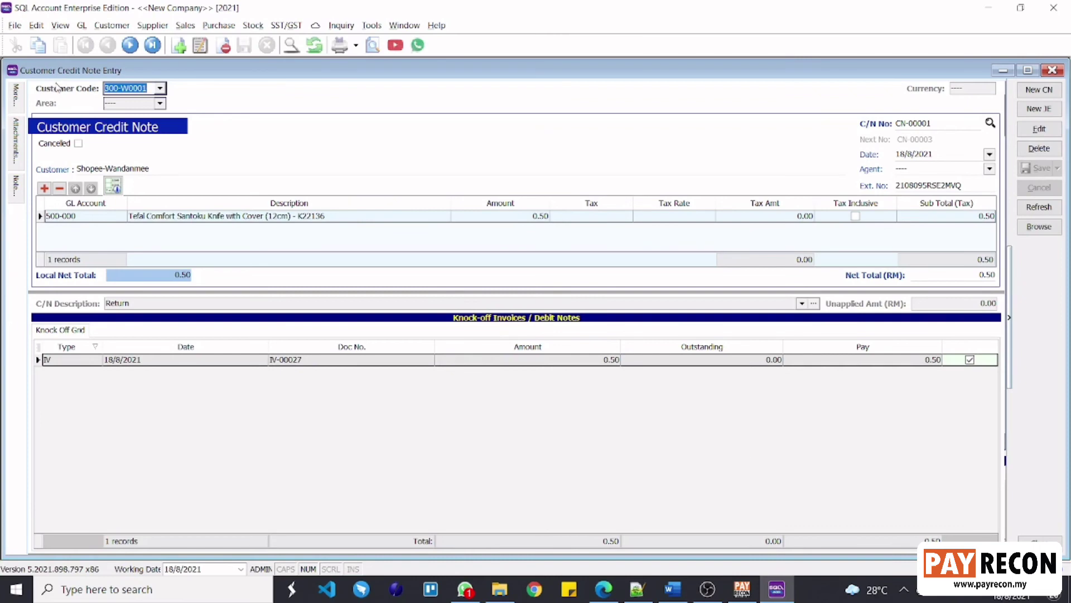